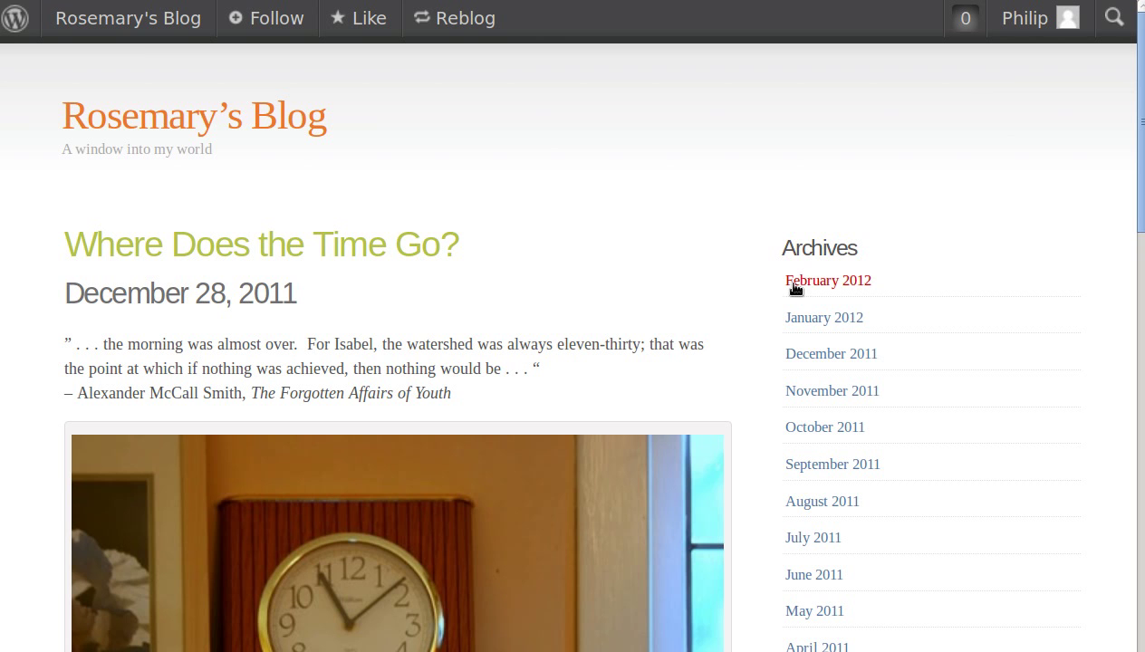
- Scroll through the post and highlight its author and category lines
scroll(888, 256, "down", 2)
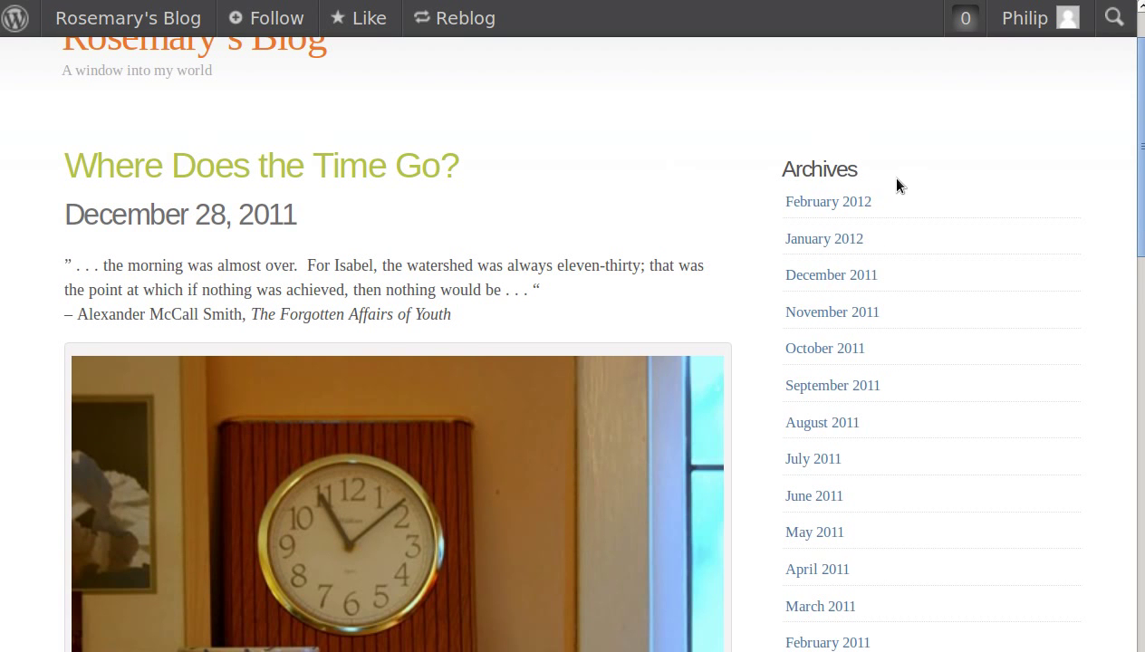
scroll(892, 172, "down", 2)
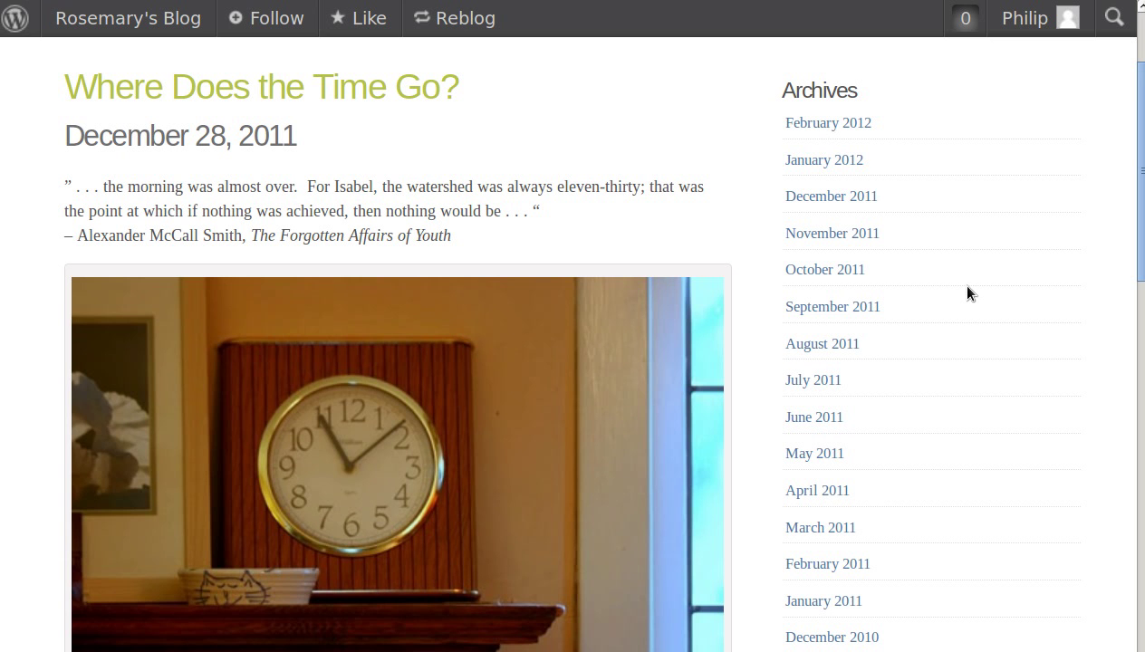
scroll(968, 289, "down", 7)
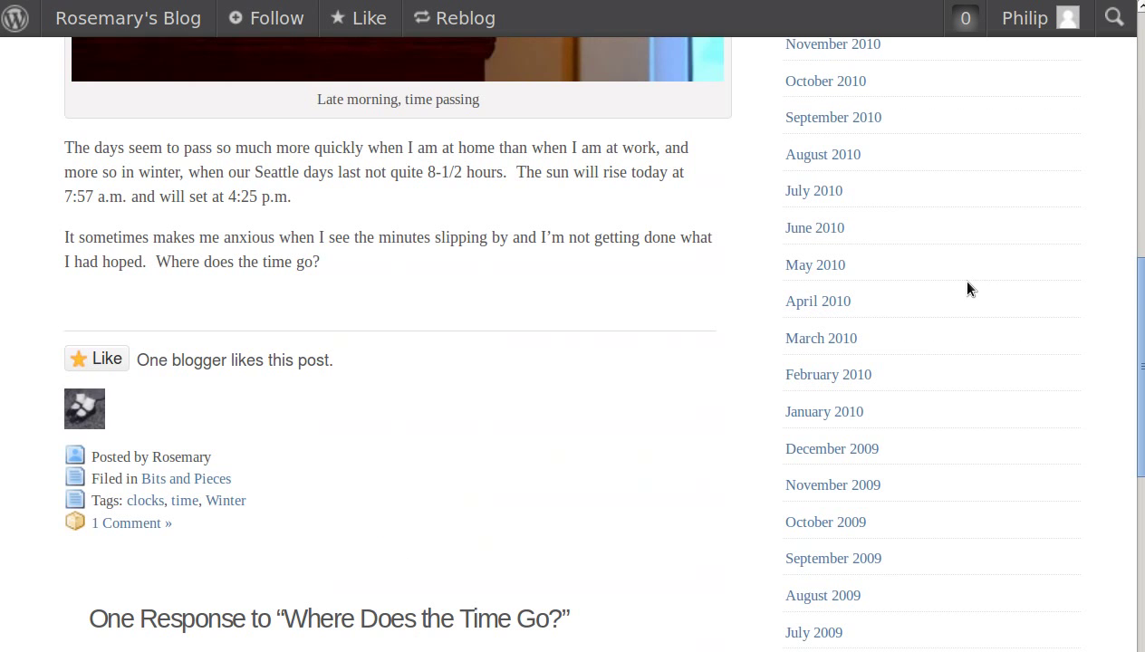
scroll(969, 294, "down", 6)
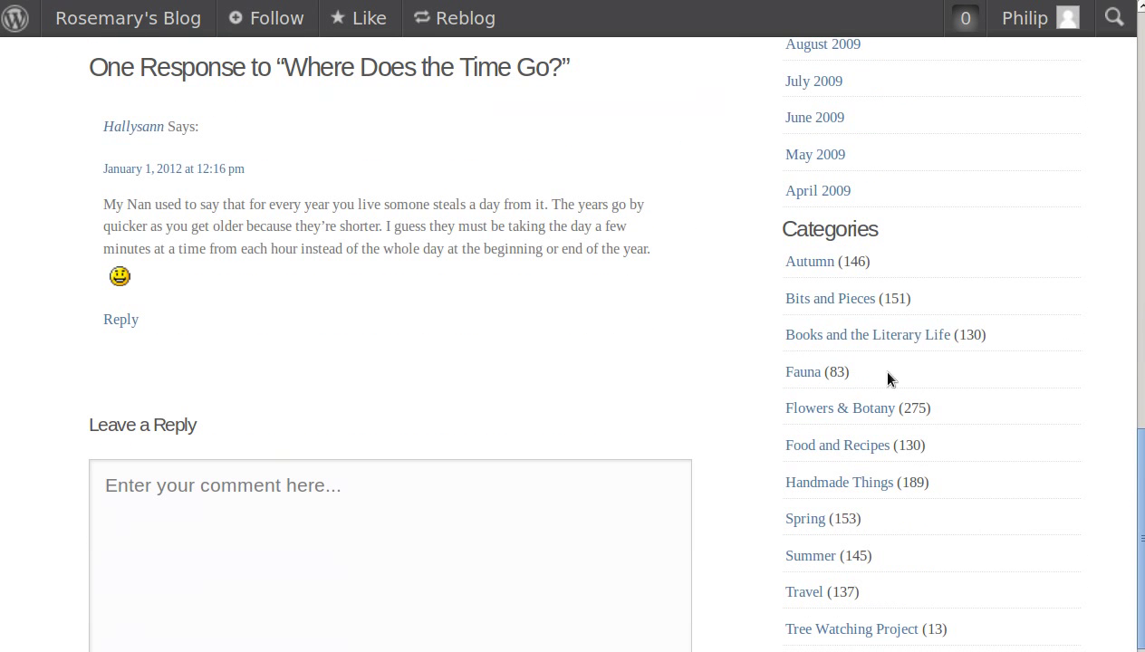
scroll(915, 379, "down", 2)
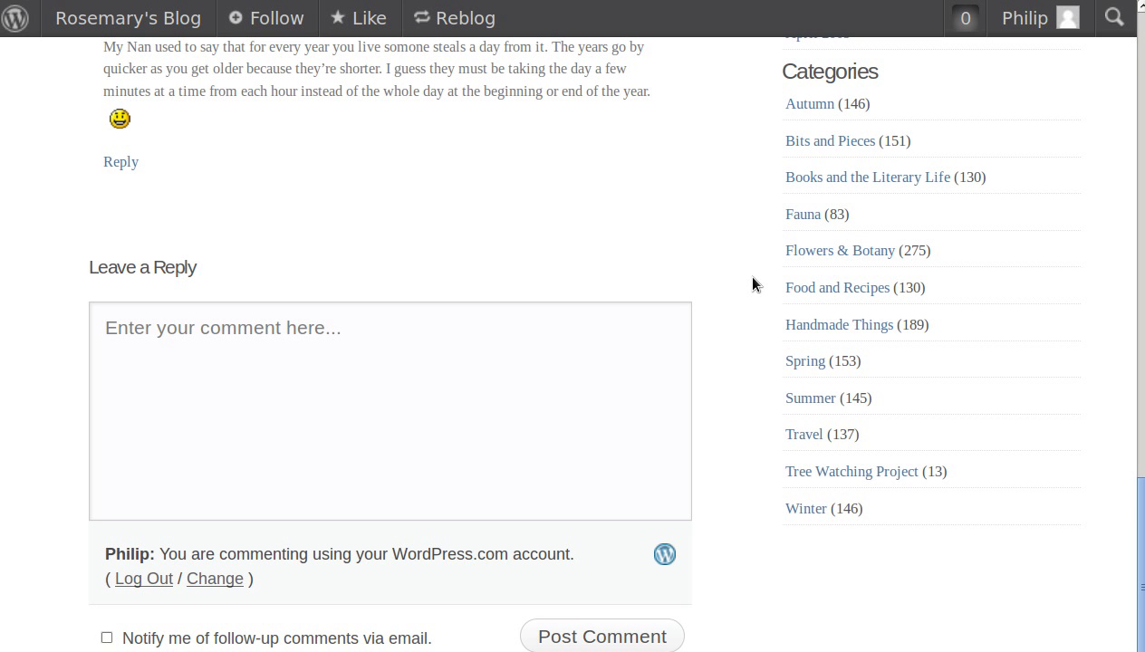
scroll(752, 284, "down", 2)
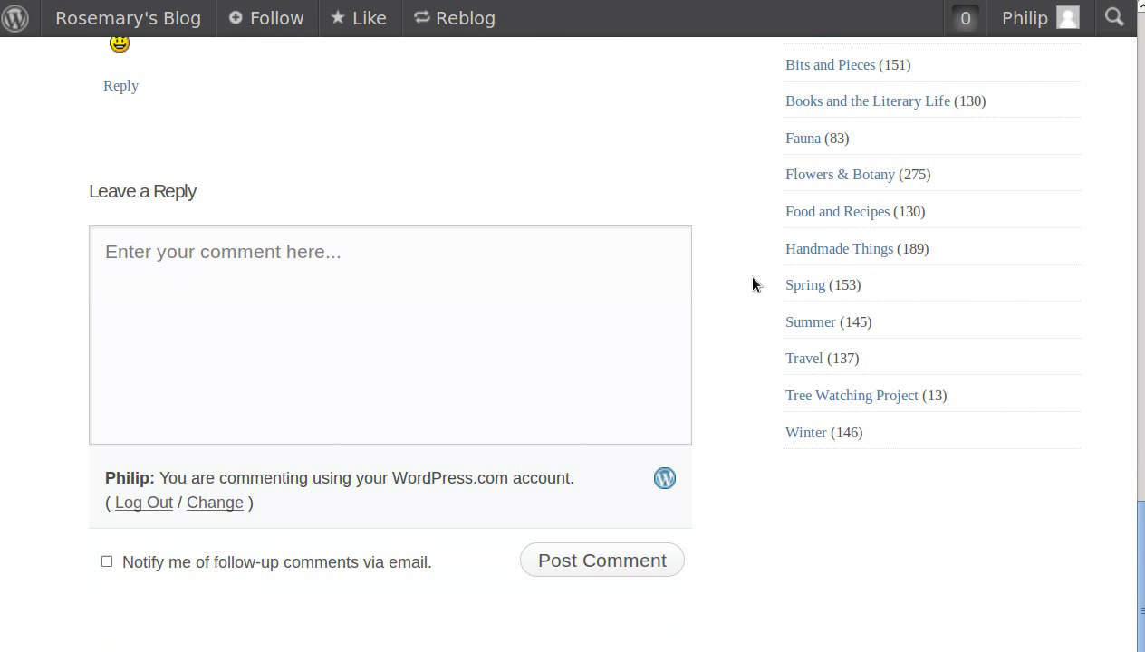
scroll(752, 284, "up", 15)
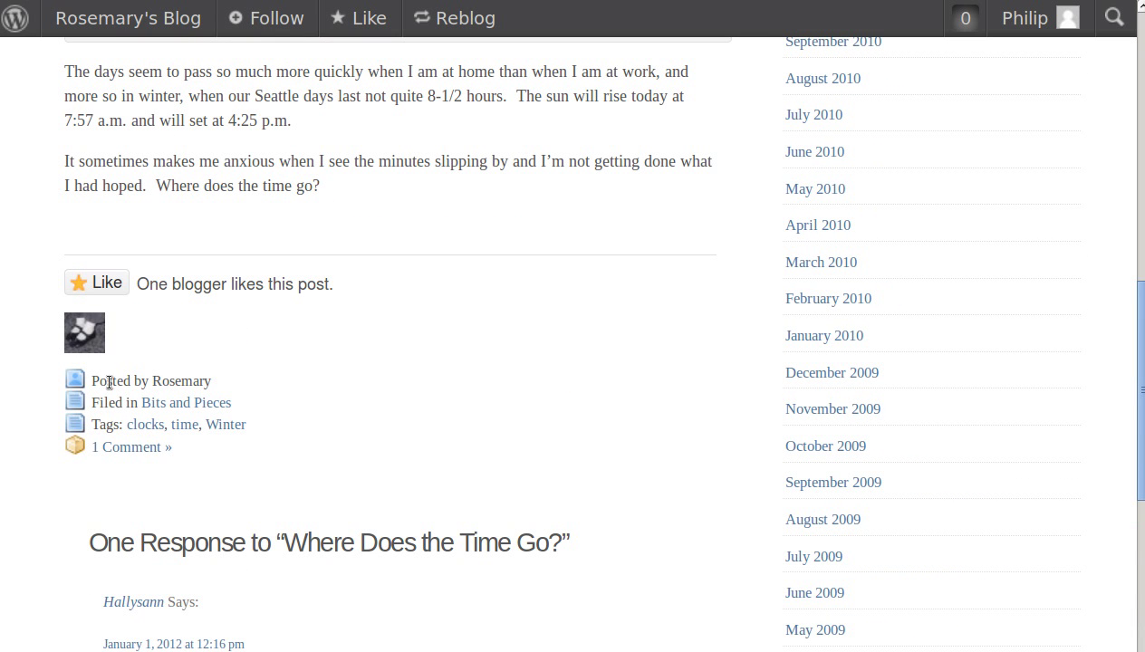
left_click_drag(97, 380, 214, 378)
left_click(224, 382)
left_click_drag(92, 402, 140, 402)
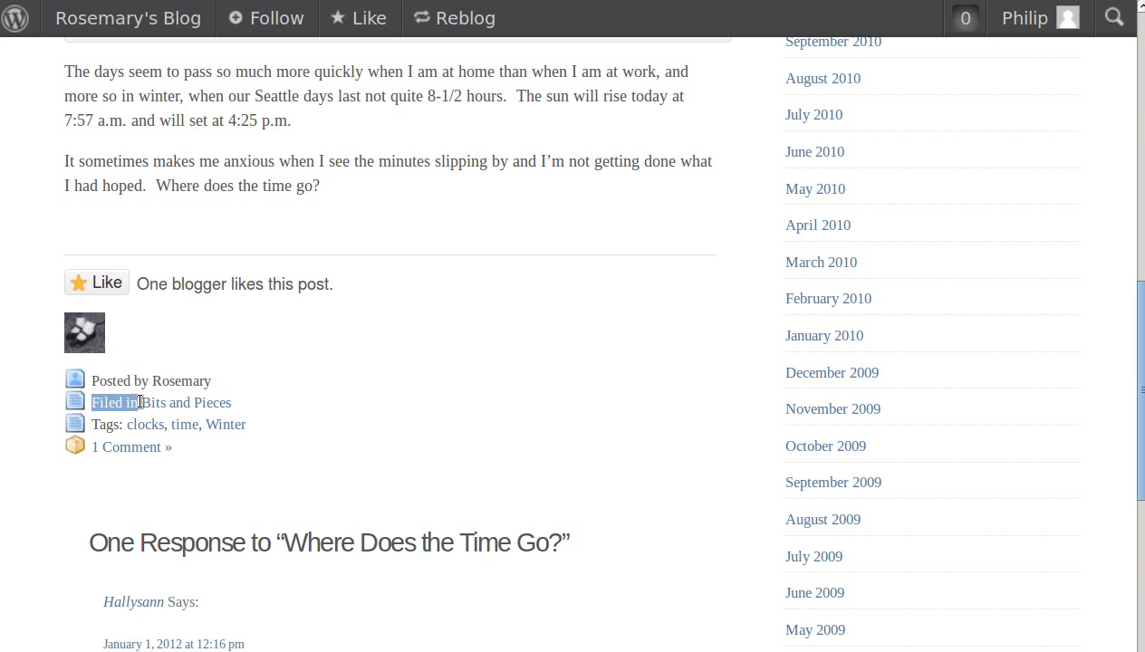
left_click(273, 408)
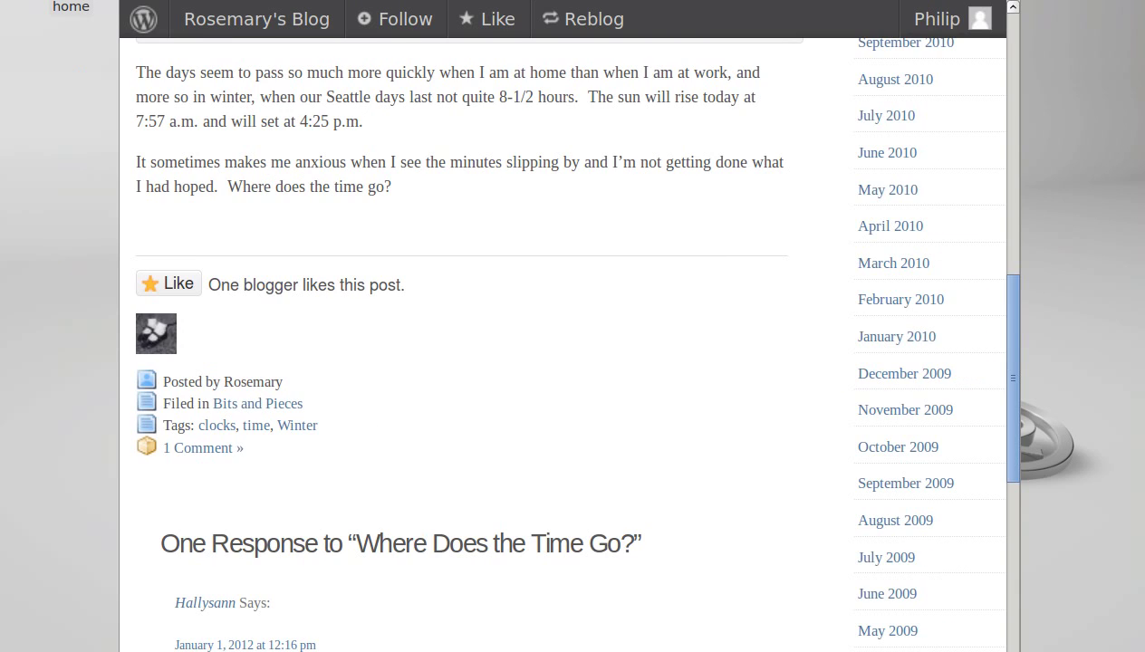
- Restore the browser window, then open and scroll the 'clocks' tag archive
key("super+Up")
key("super+Down")
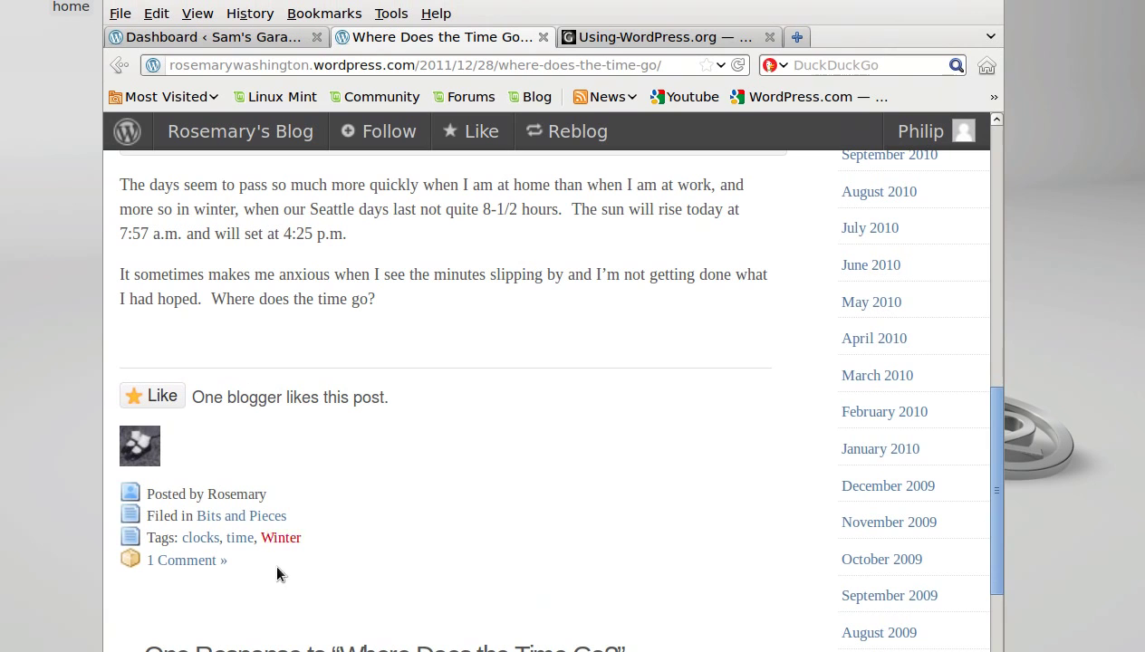
left_click(201, 538)
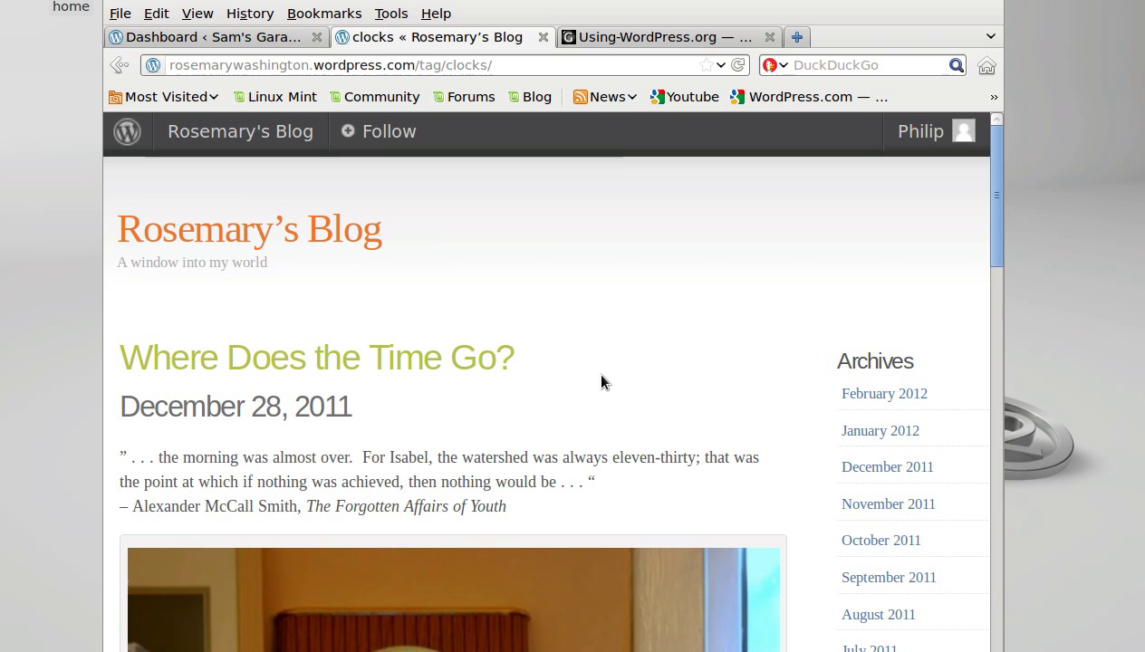
left_click_drag(420, 66, 492, 65)
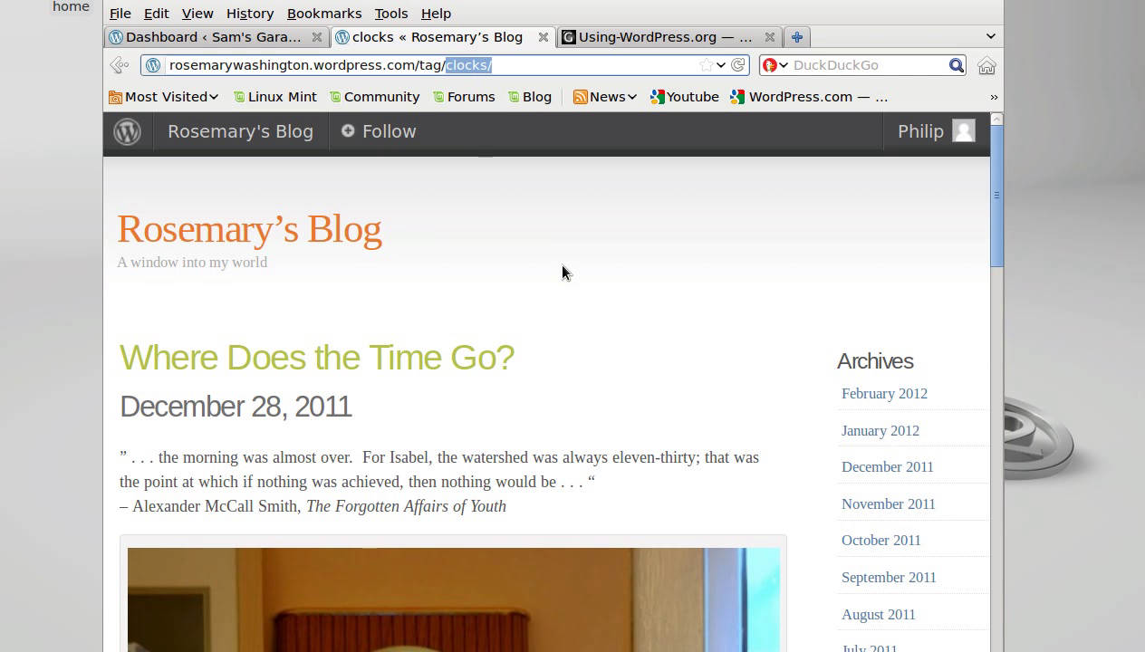
scroll(562, 272, "down", 20)
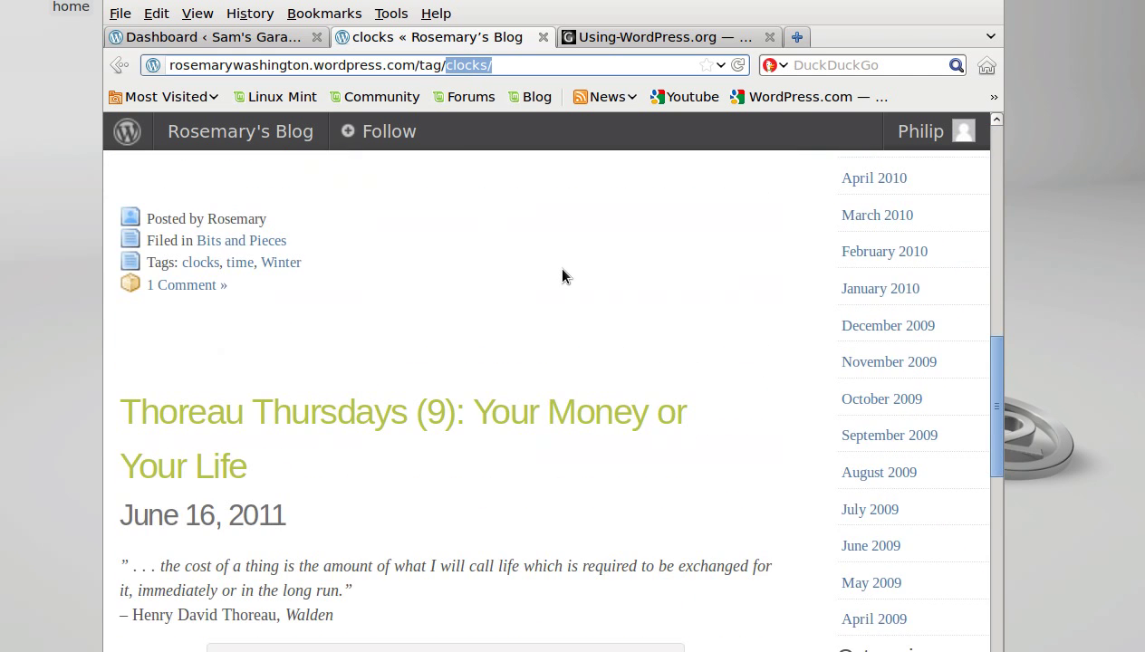
scroll(559, 271, "down", 15)
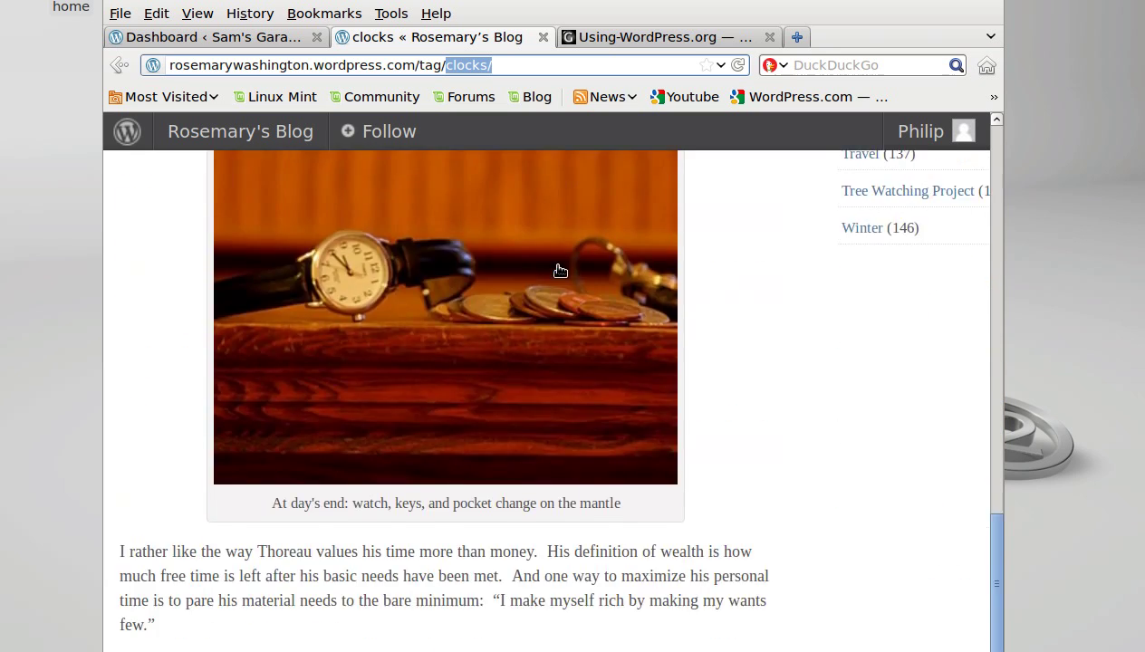
scroll(559, 269, "down", 20)
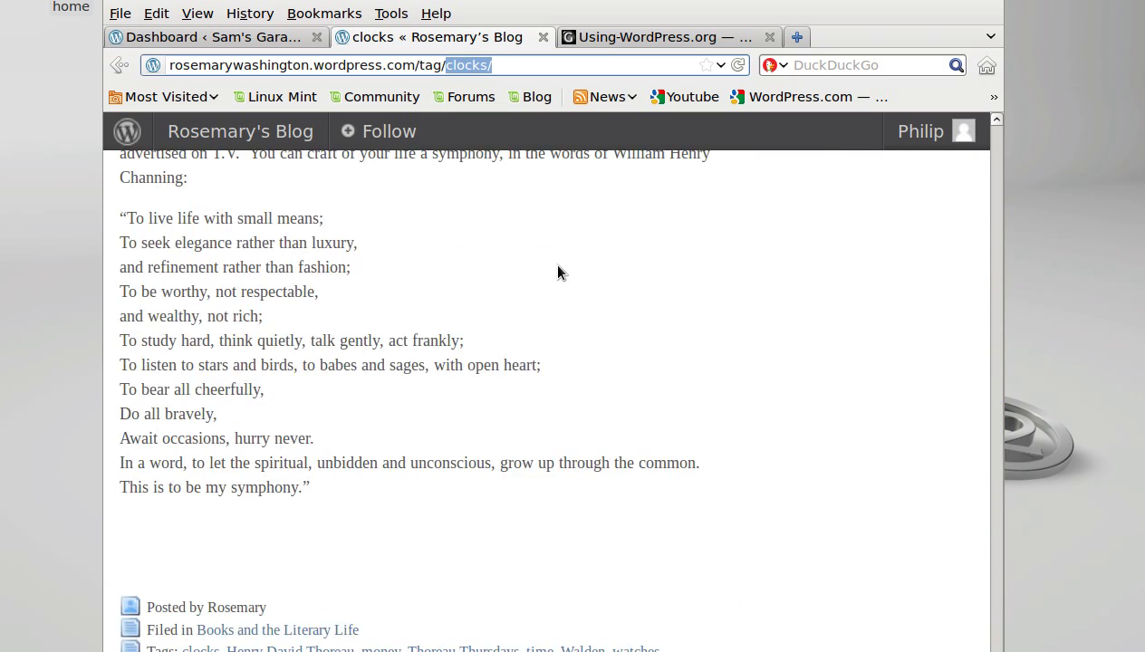
scroll(557, 272, "up", 20)
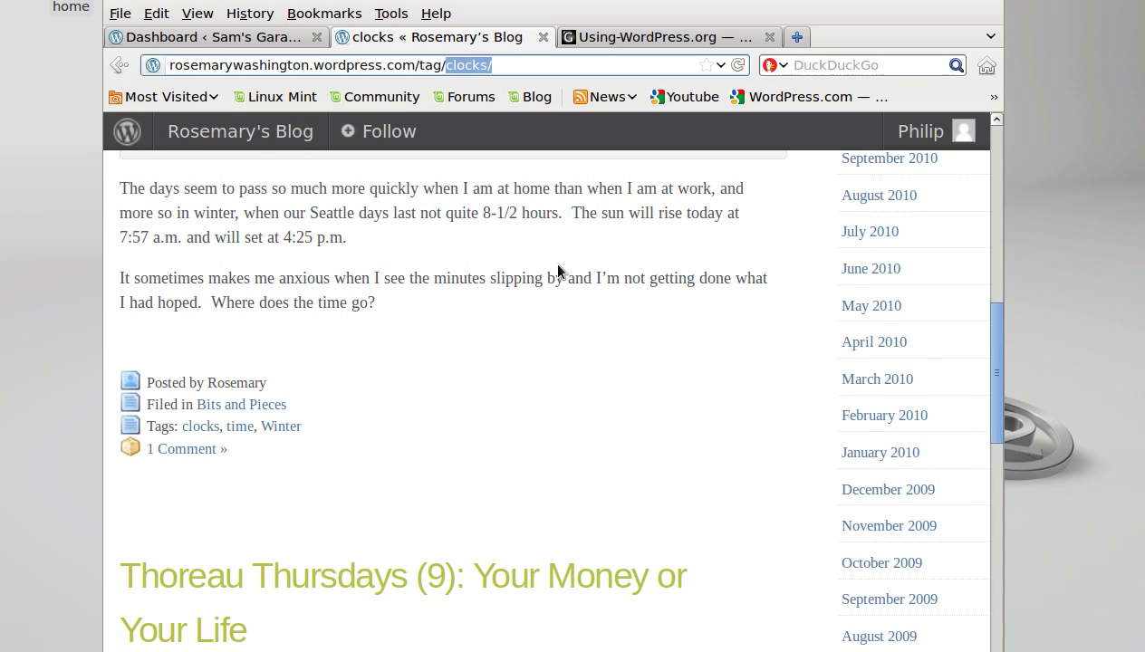
- Open the 'Winter' tag archive, point out the tag in the address, and scroll down
left_click(284, 427)
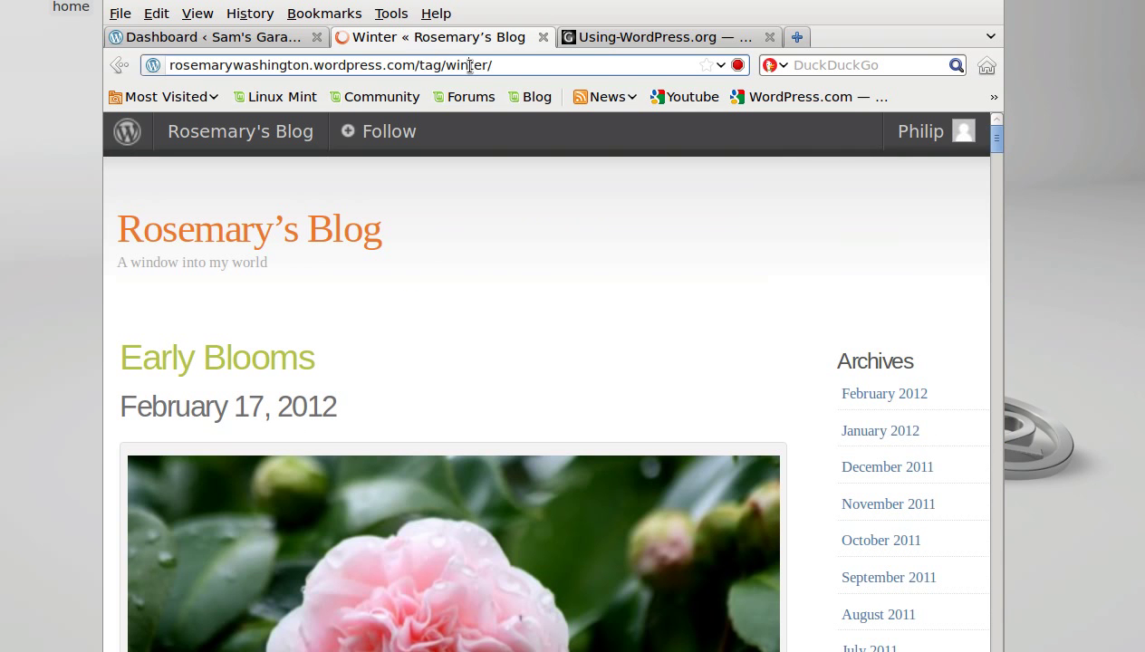
left_click(470, 66)
left_click(468, 65)
scroll(568, 311, "down", 5)
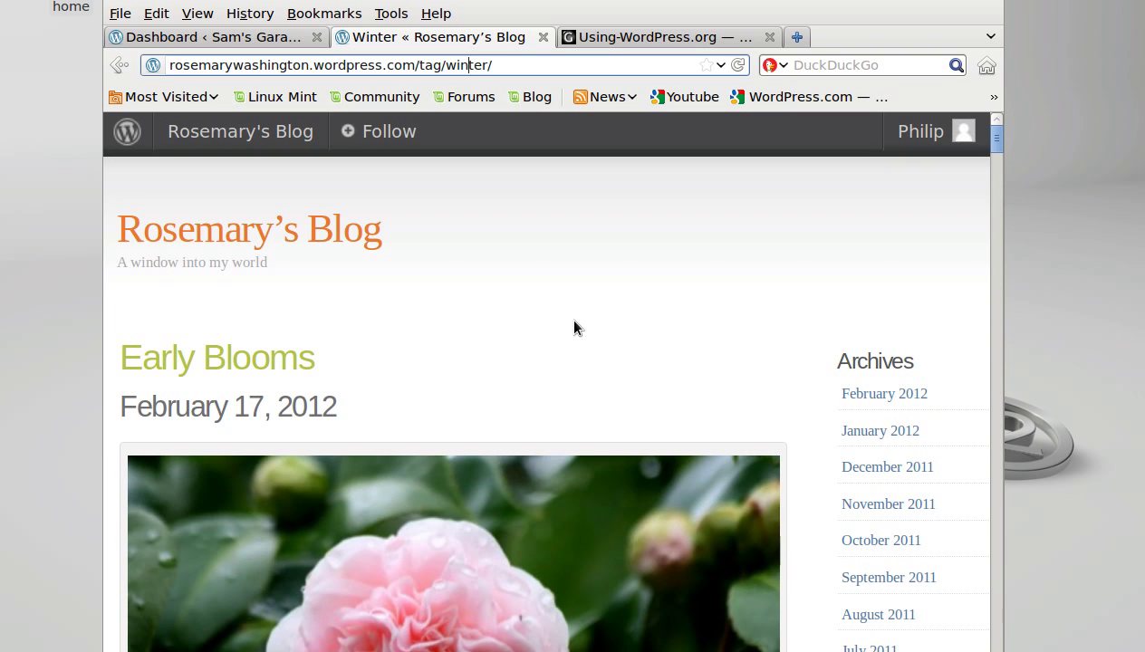
scroll(575, 326, "down", 9)
scroll(575, 324, "down", 9)
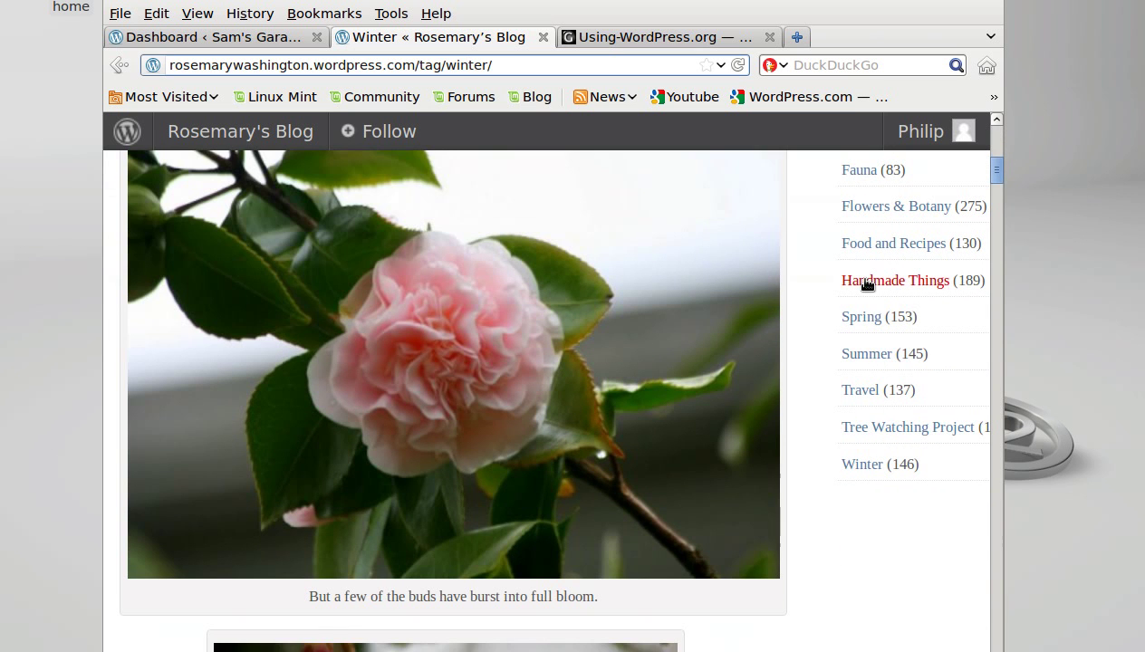
- Open the Handmade Things category archive and switch the browser to full screen
left_click(864, 285)
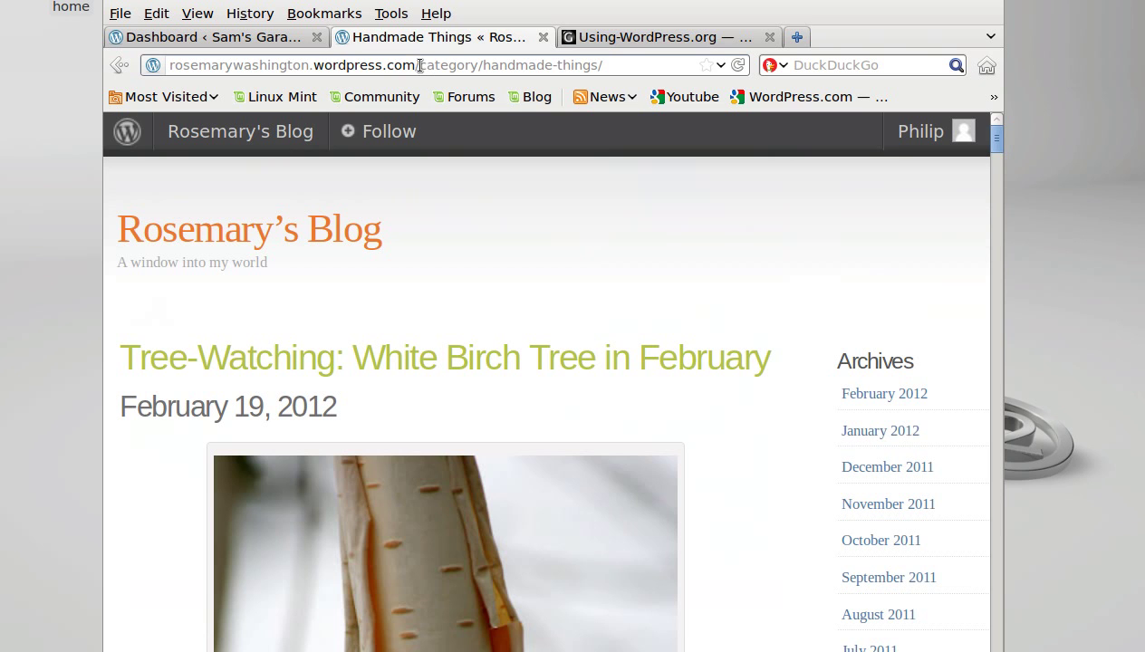
left_click_drag(419, 65, 597, 65)
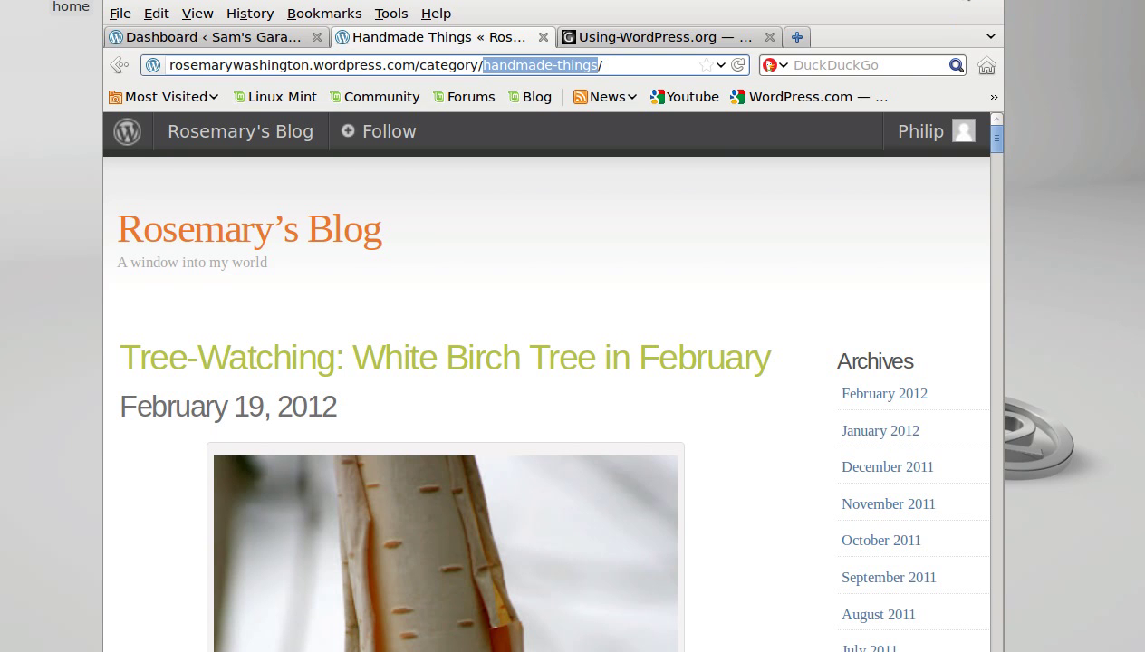
key("F11")
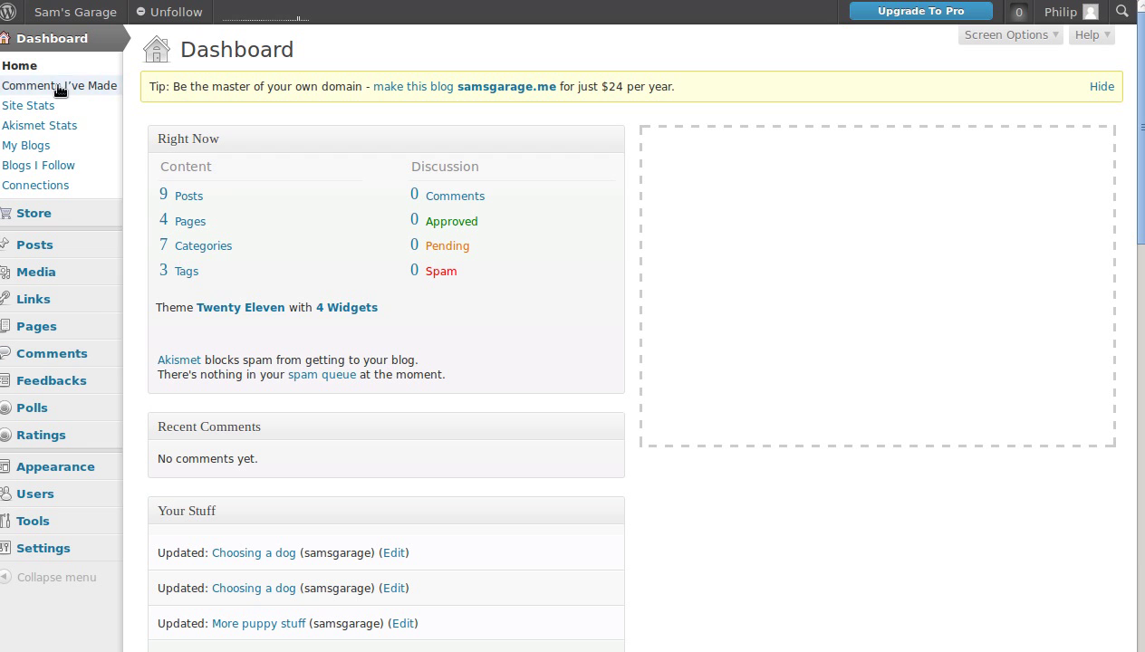
- Visit the Categories management page, then switch to the Tags list (biscuits, bones, dog treats)
mouse_move(37, 248)
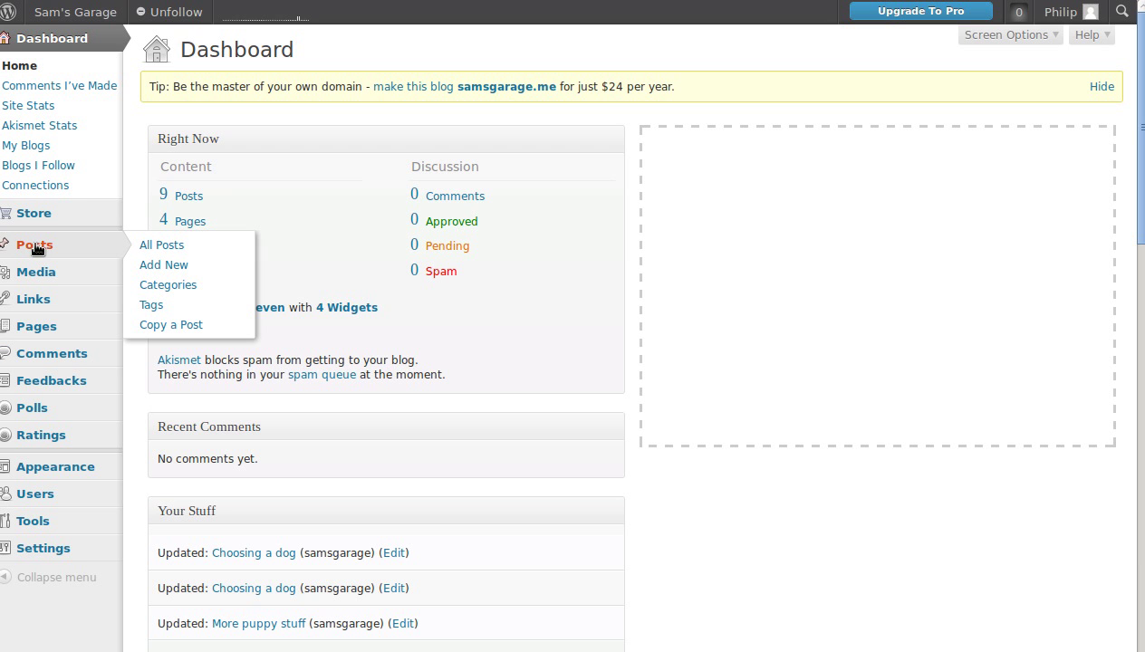
left_click(168, 286)
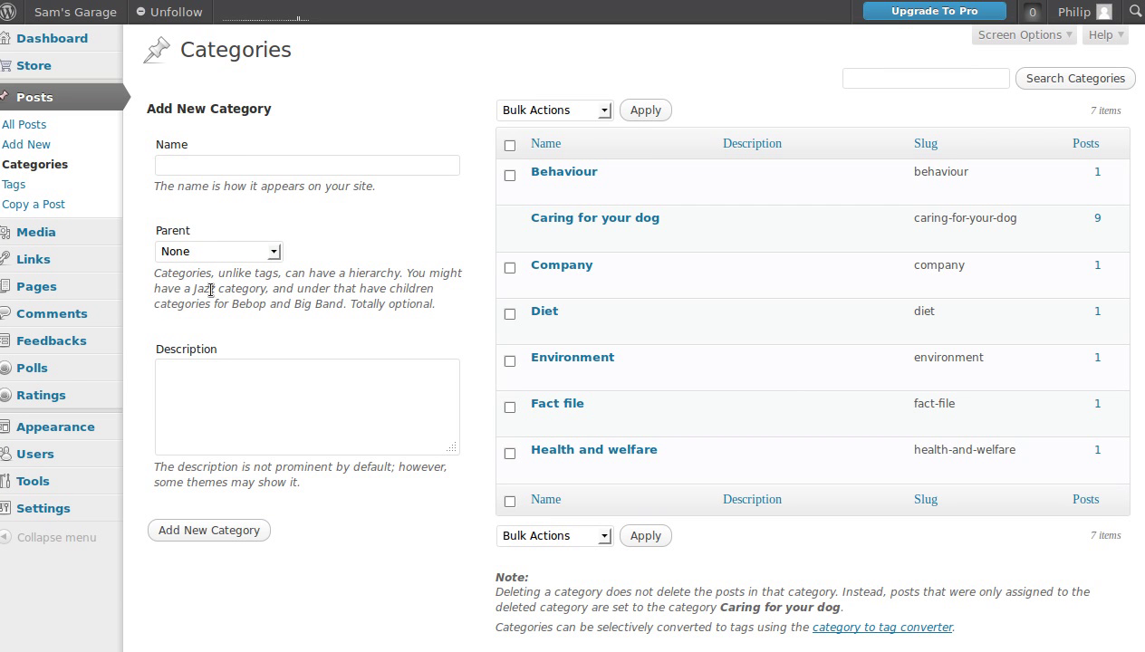
left_click(231, 164)
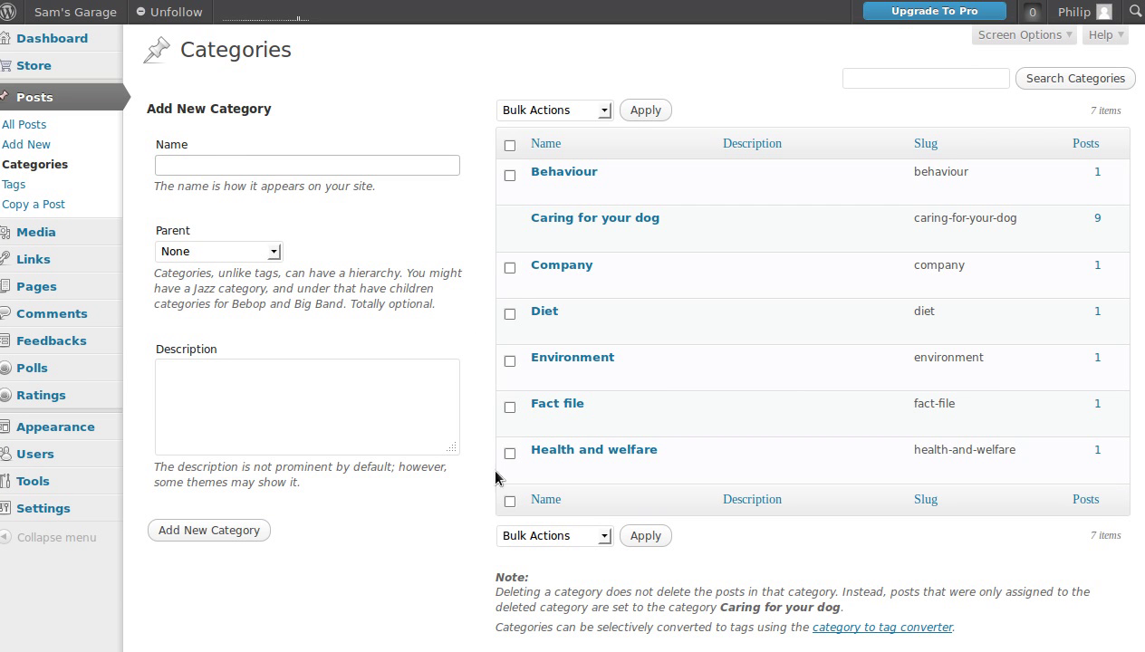
left_click(582, 145)
left_click(13, 186)
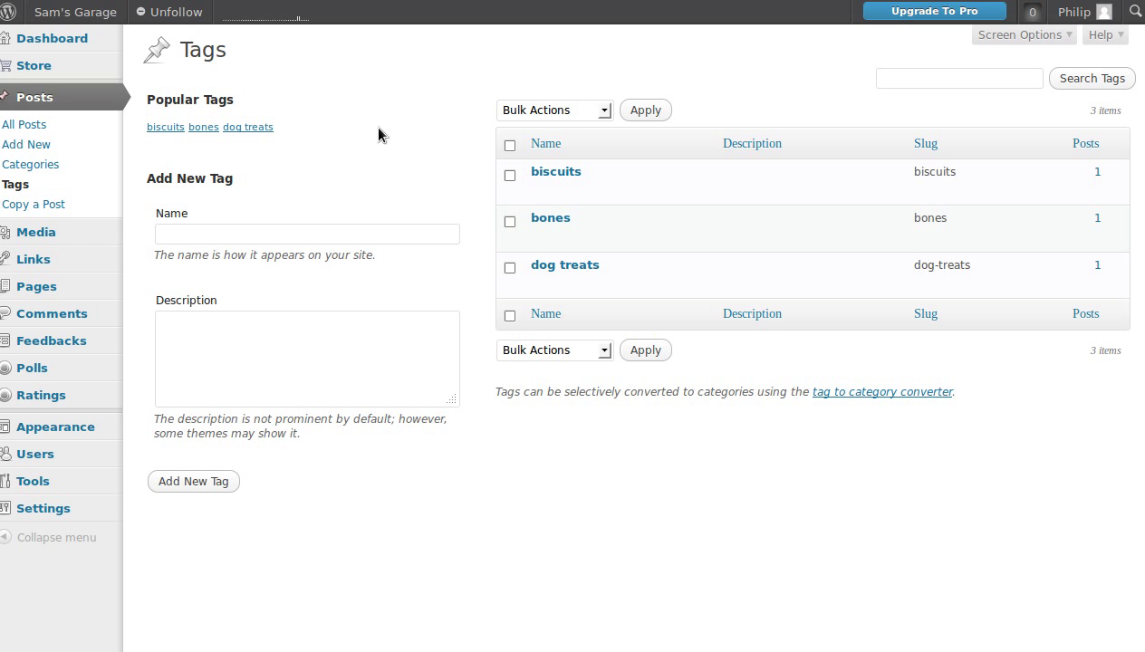
- Start a new blank post and scroll down the editor toward the Categories box
left_click(35, 148)
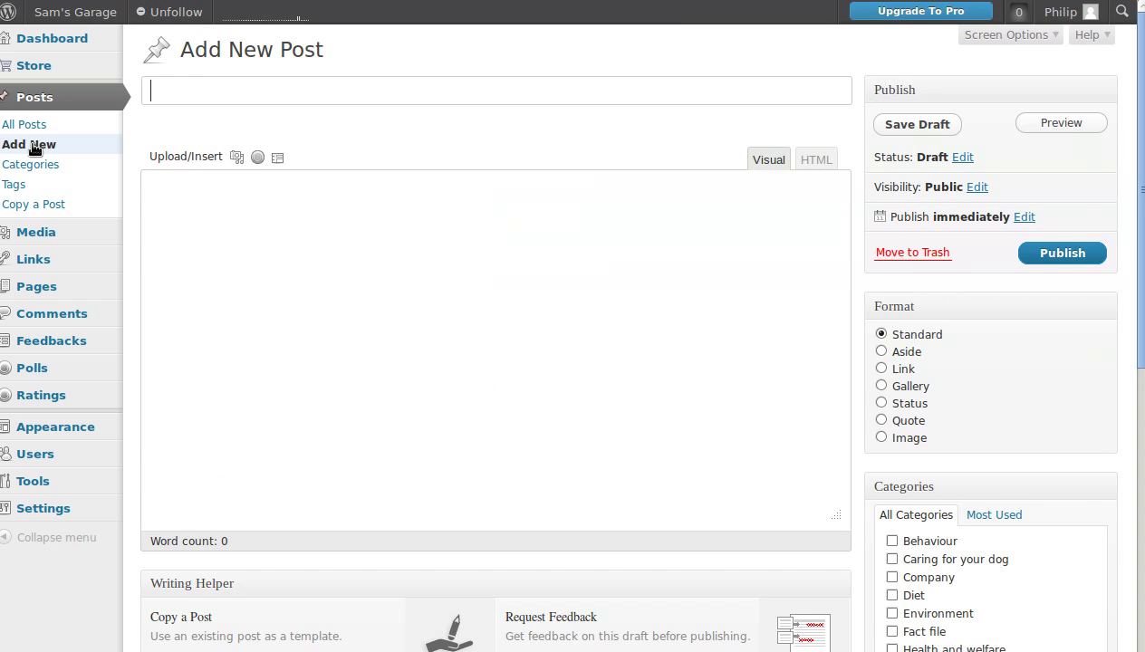
scroll(953, 332, "down", 3)
scroll(710, 304, "up", 3)
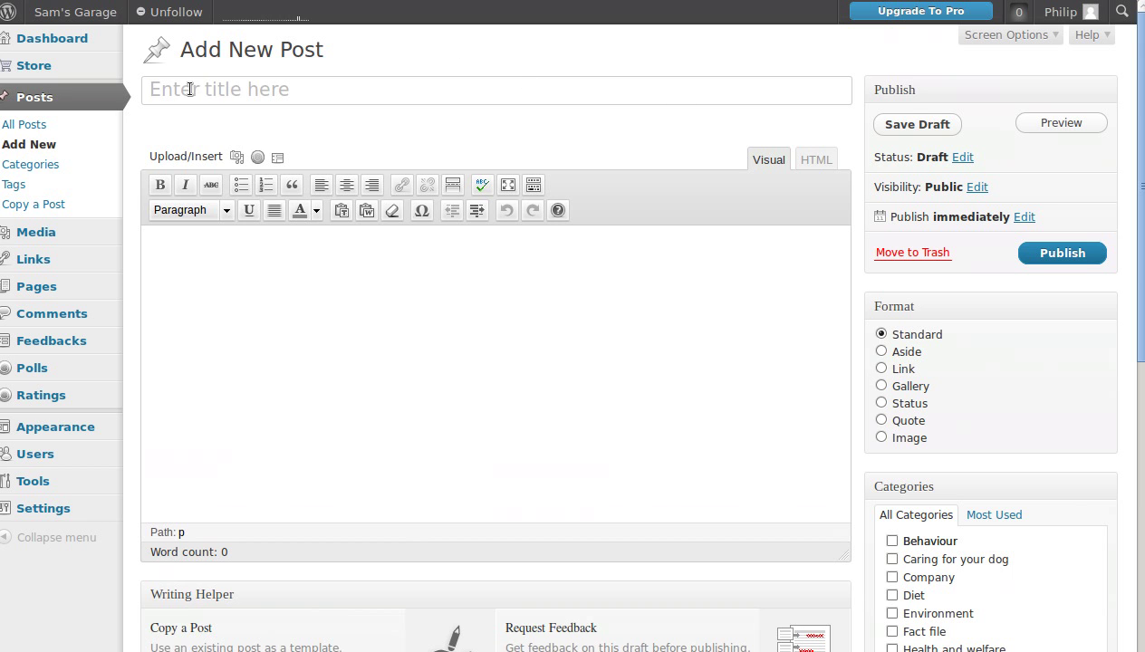
left_click_drag(173, 89, 382, 89)
left_click(248, 291)
scroll(694, 351, "down", 5)
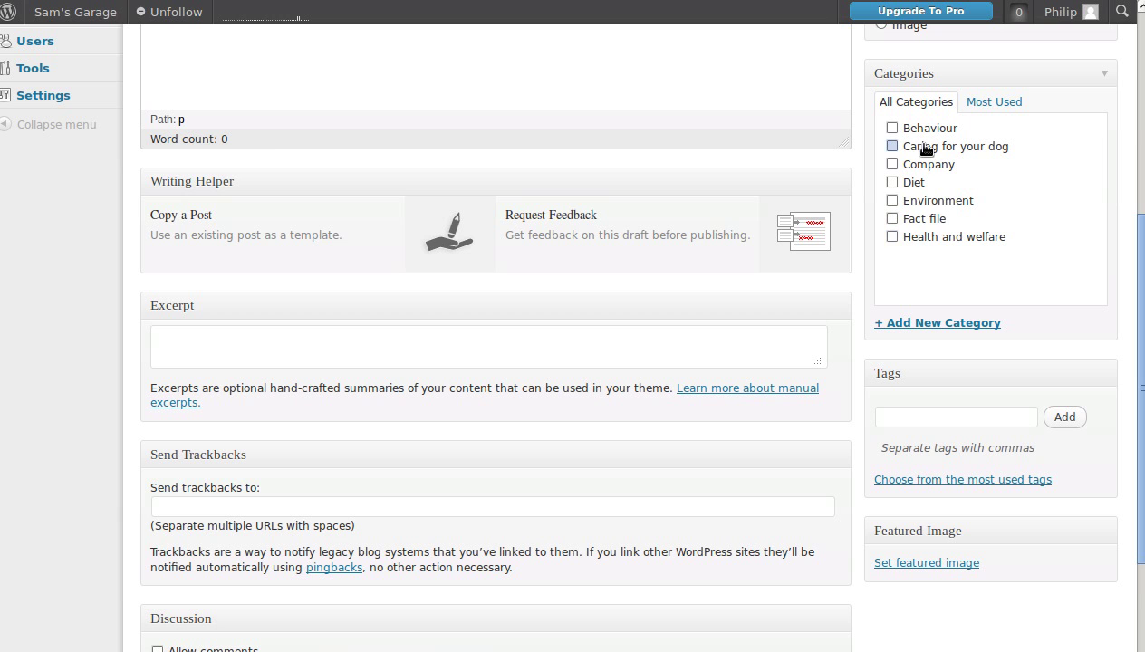
- Open the new-category form and show the most-used tags in the Tags box
left_click(926, 324)
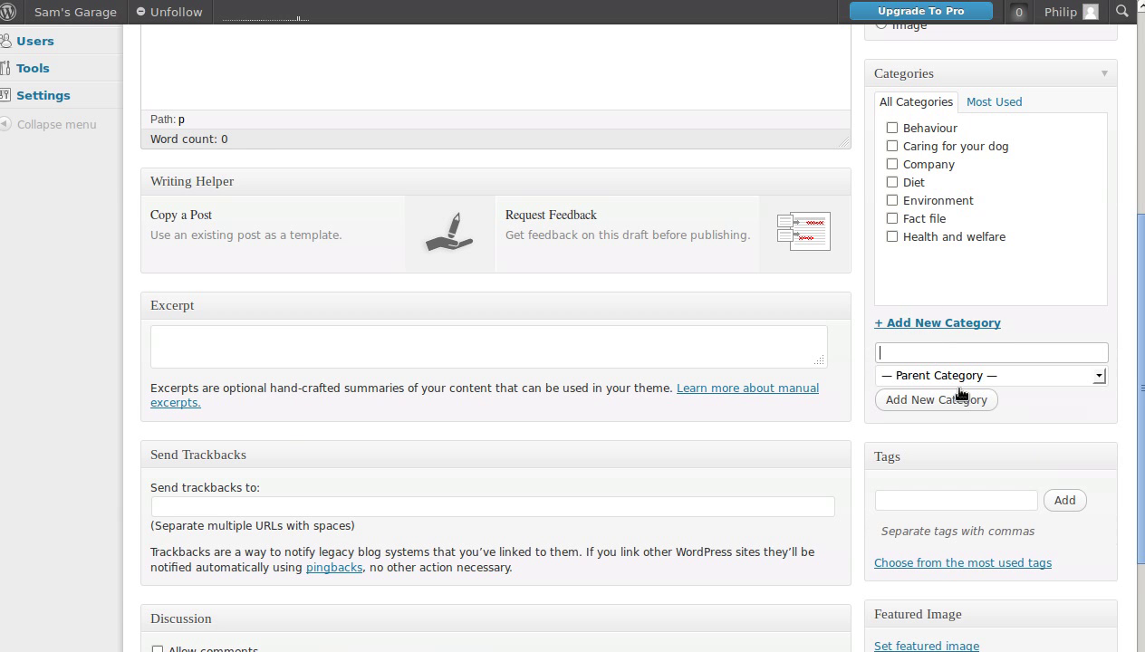
scroll(925, 313, "down", 3)
left_click(931, 344)
left_click(948, 410)
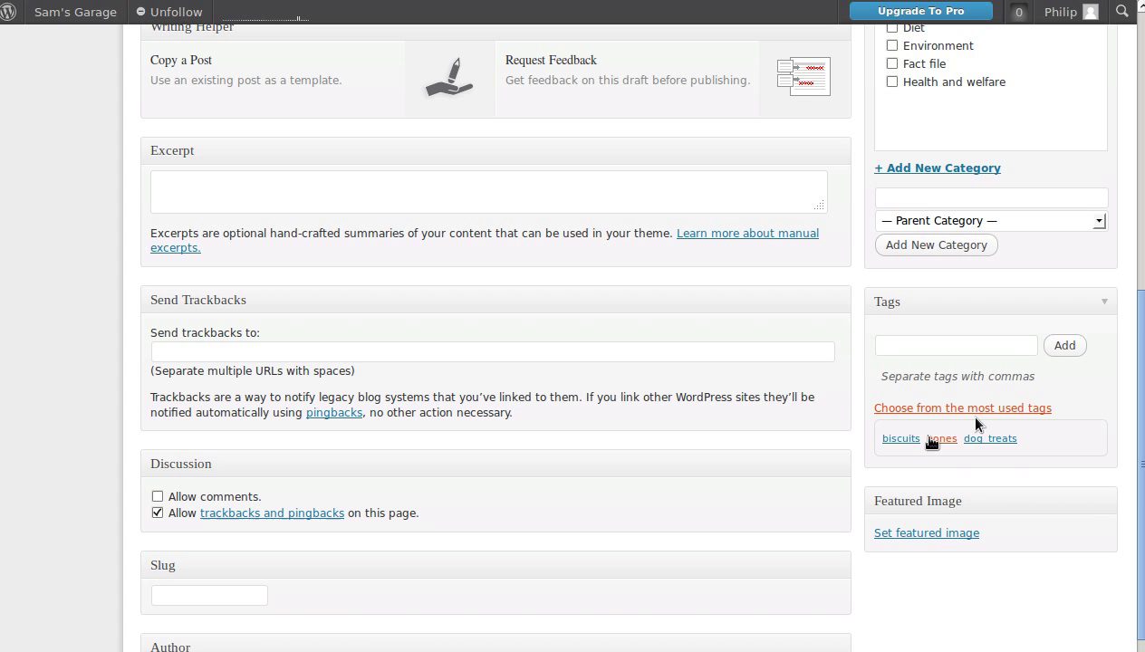
- Add biscuits, bones and dog treats as tags, then remove all three
left_click(898, 439)
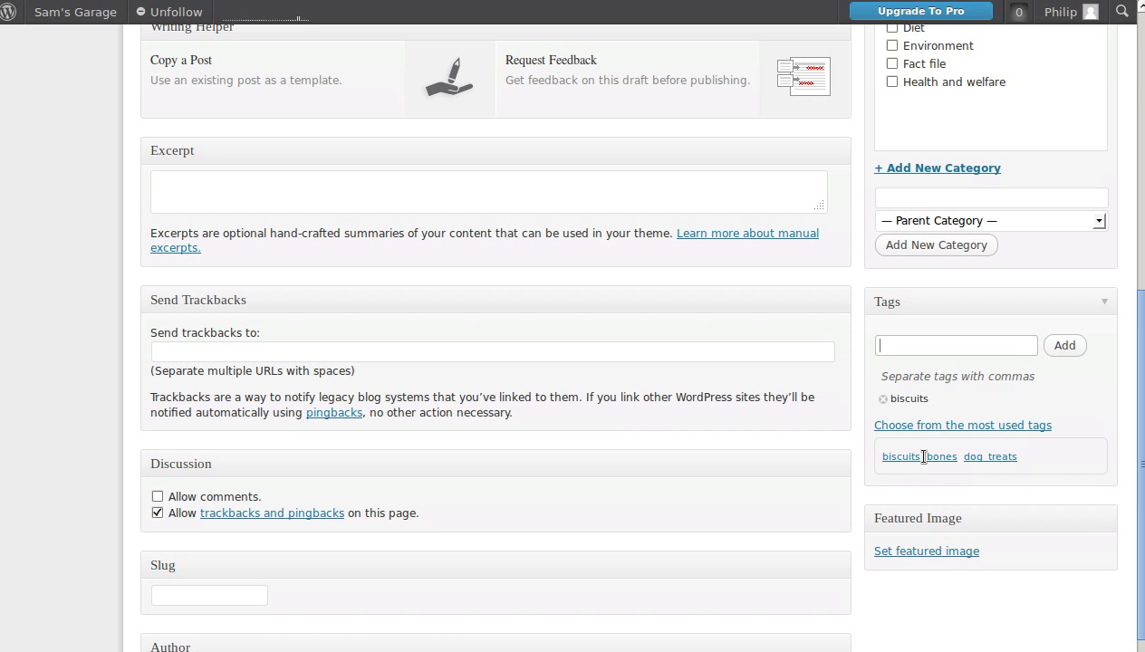
left_click(942, 459)
left_click(993, 459)
left_click(883, 399)
left_click(883, 400)
left_click(883, 399)
left_click(1006, 345)
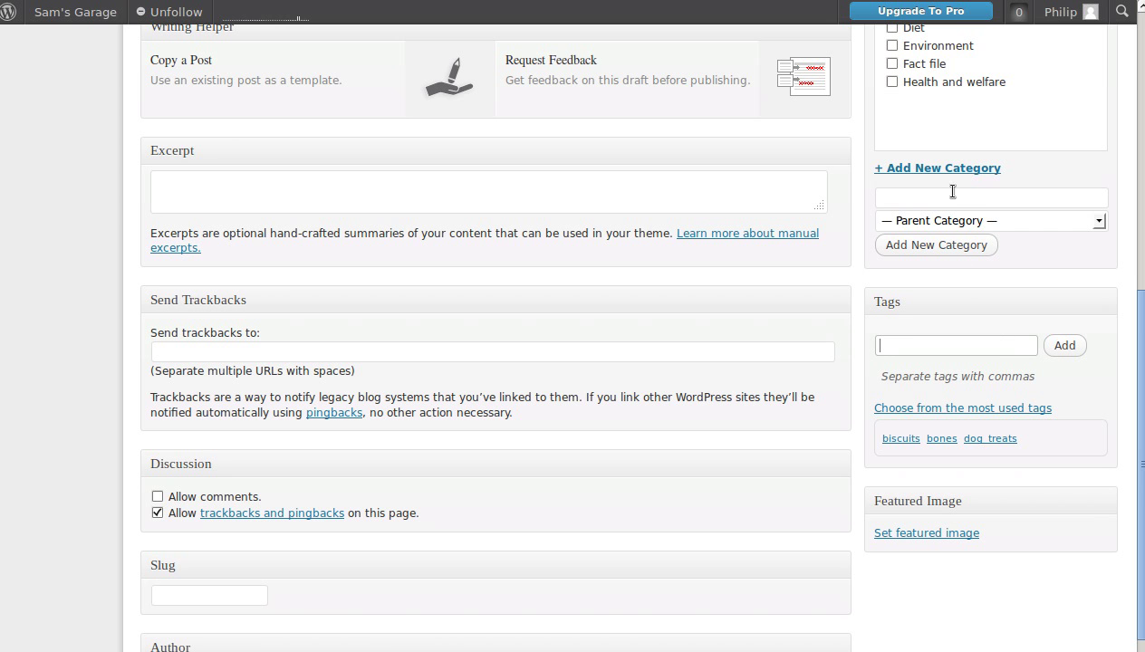
- Scroll to the top of the editor and bring up the Settings flyout menu
scroll(930, 104, "up", 2)
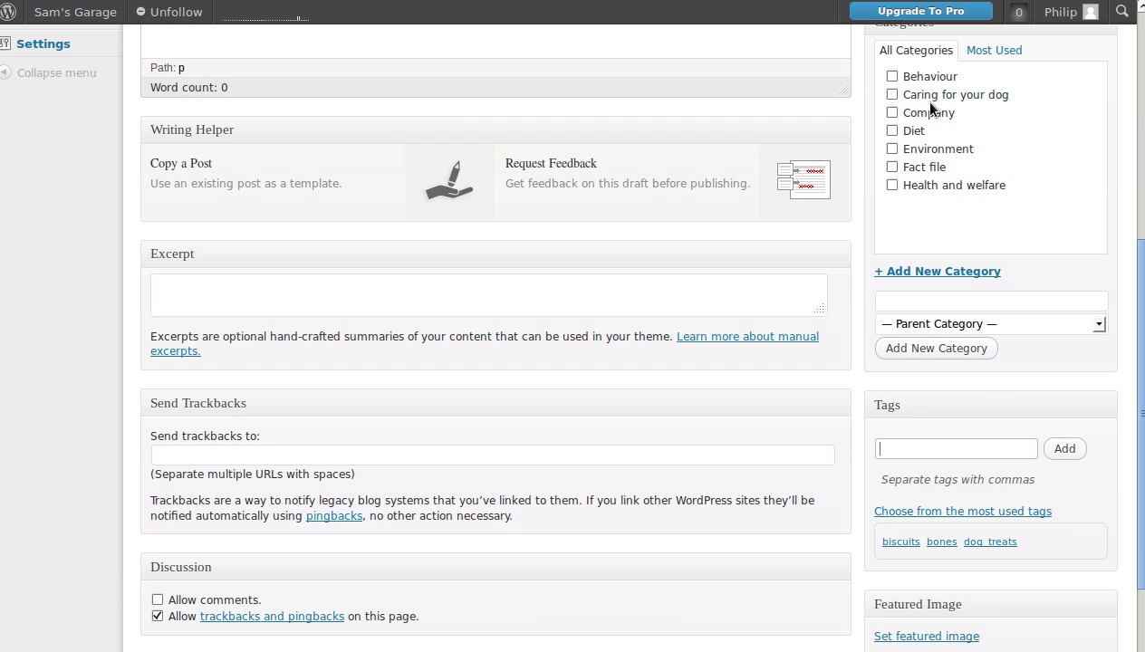
scroll(948, 127, "up", 1)
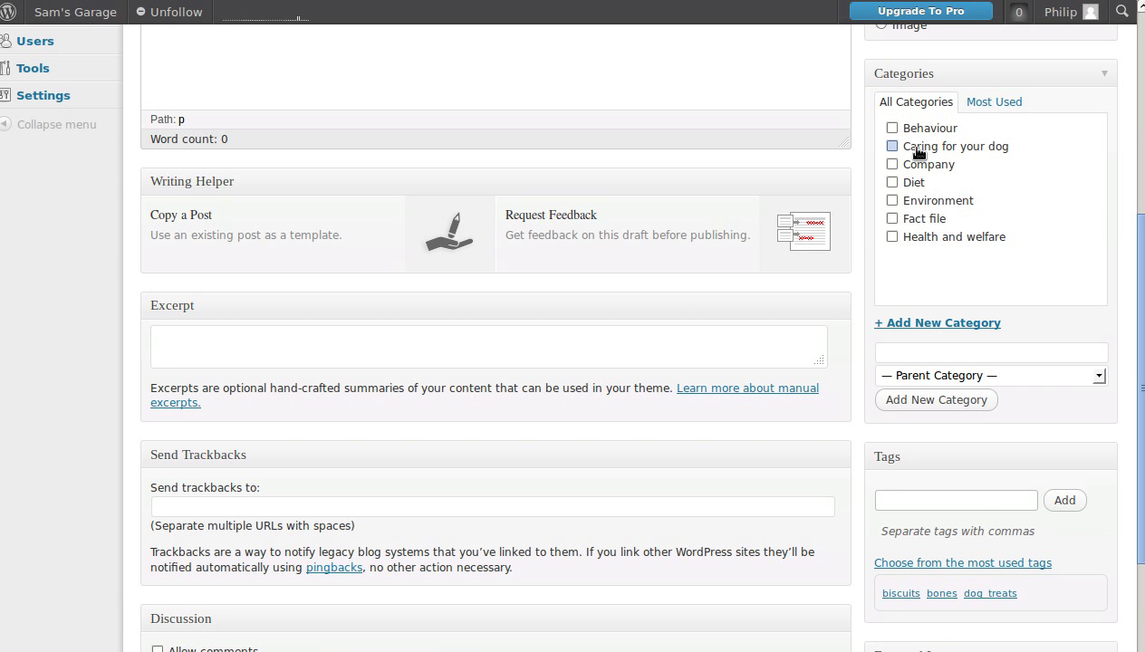
scroll(106, 246, "up", 2)
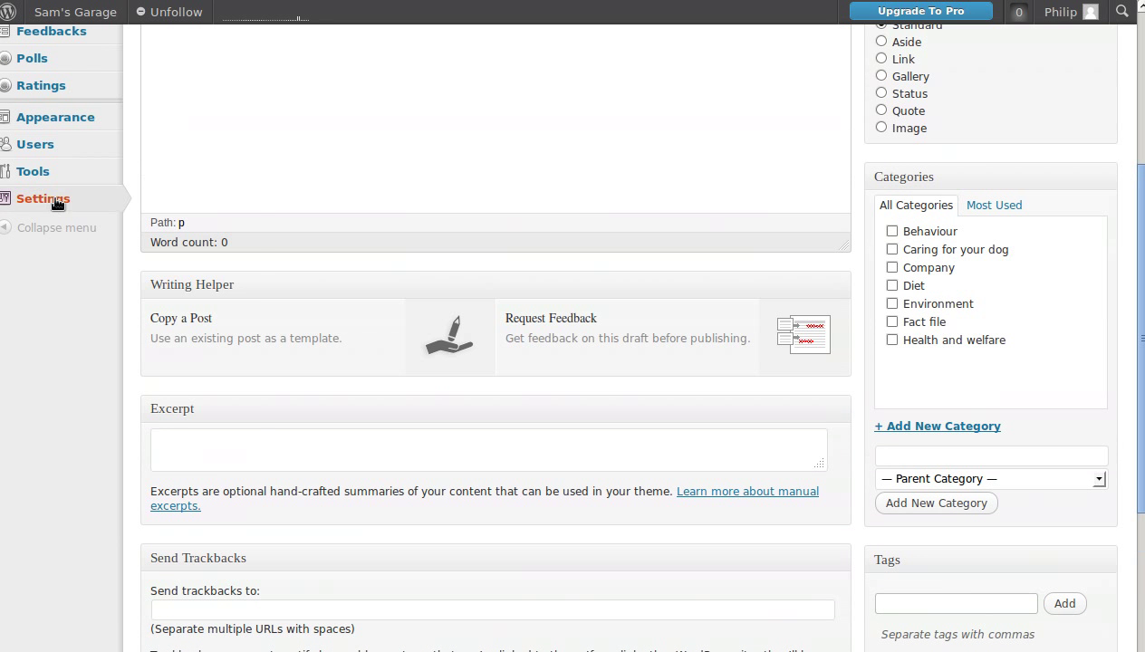
mouse_move(56, 204)
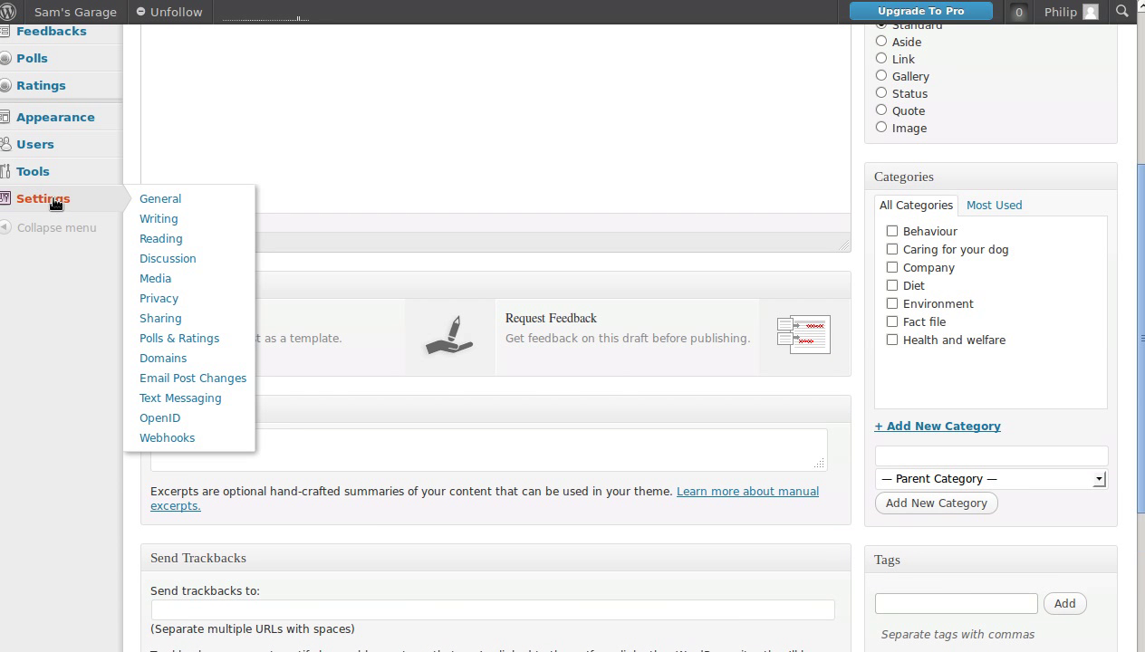
- Check the Writing settings' Default Post Category list, leaving it as Caring for your dog
left_click(159, 221)
left_click_drag(151, 184, 266, 184)
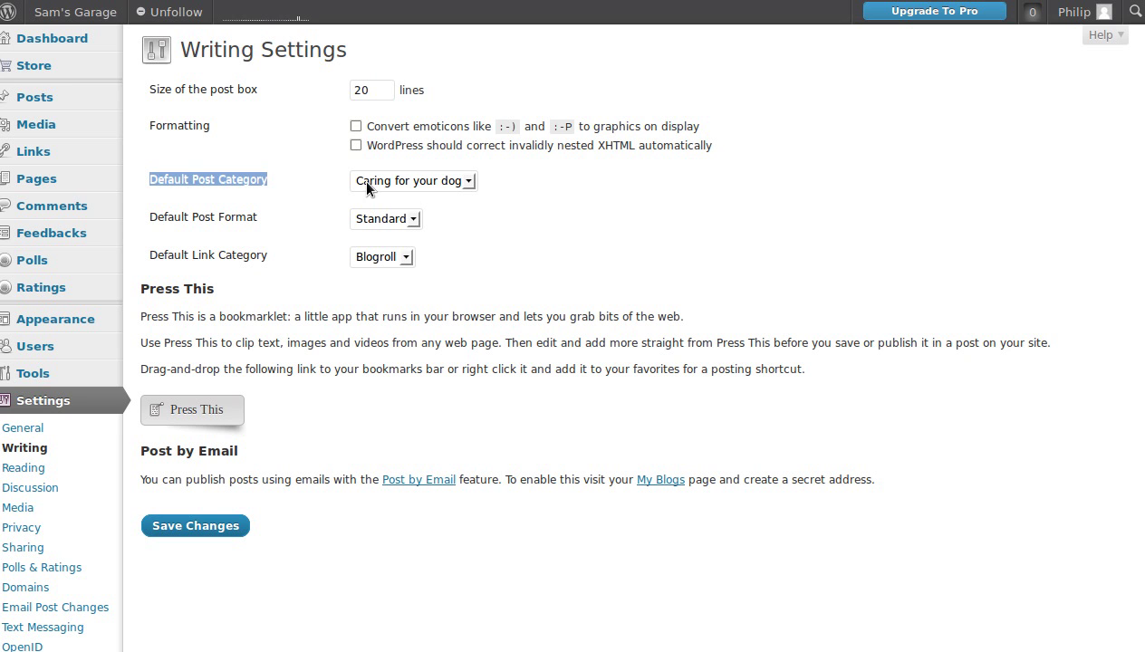
left_click(467, 183)
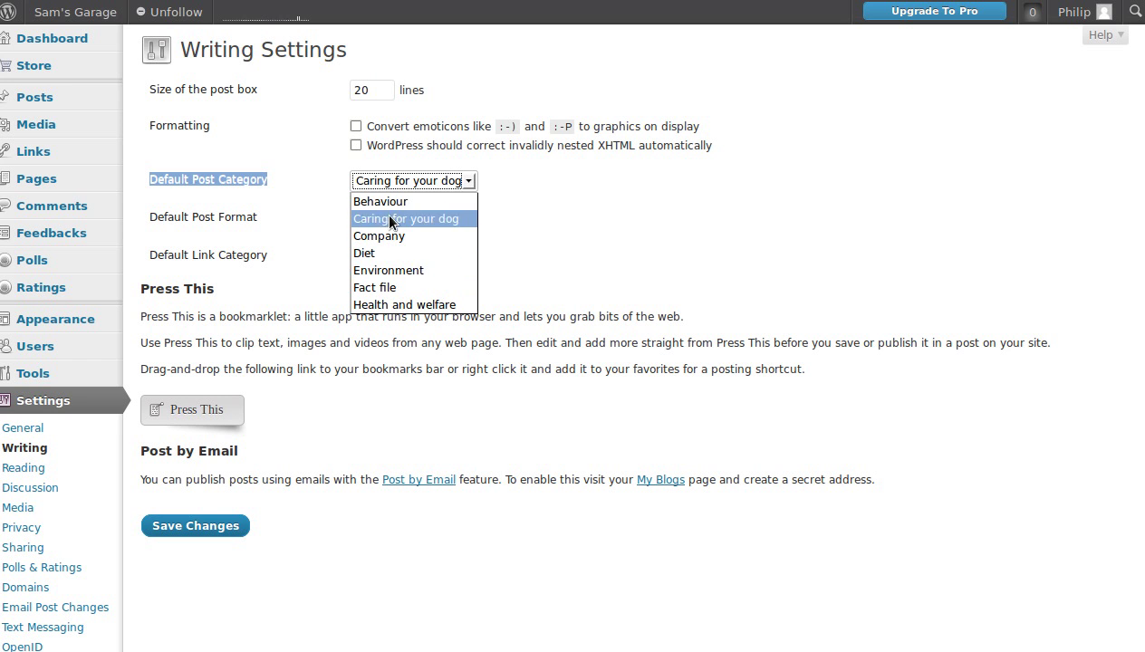
left_click(255, 167)
left_click(281, 175)
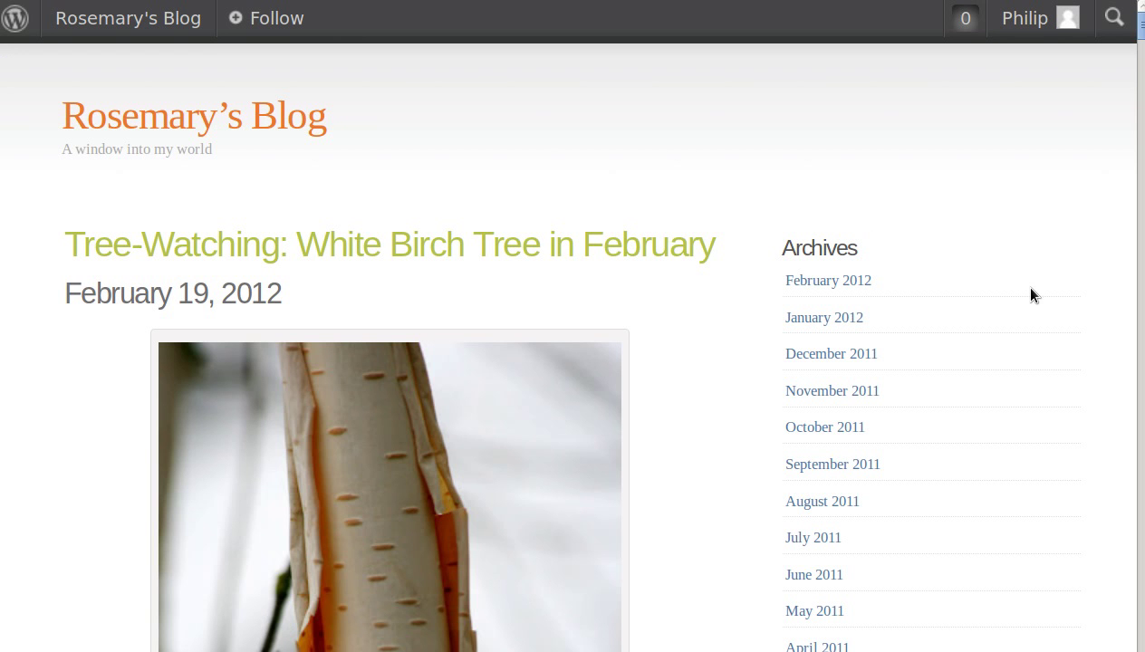
- Scroll the Writing settings and show the Appearance flyout menu
scroll(1030, 288, "down", 15)
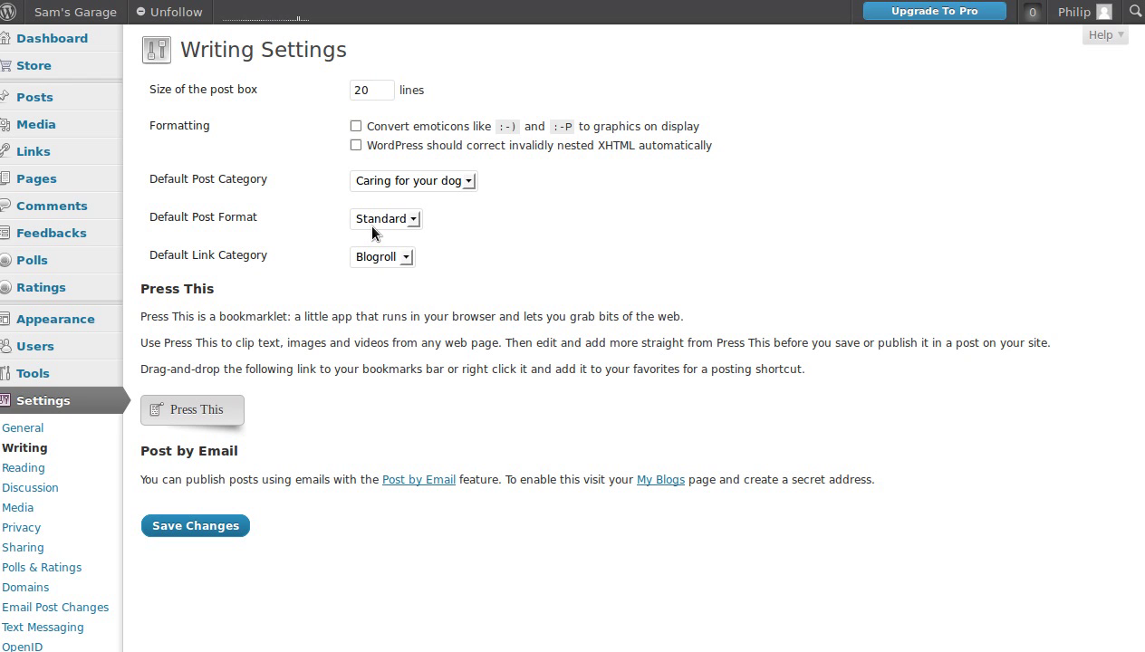
mouse_move(81, 324)
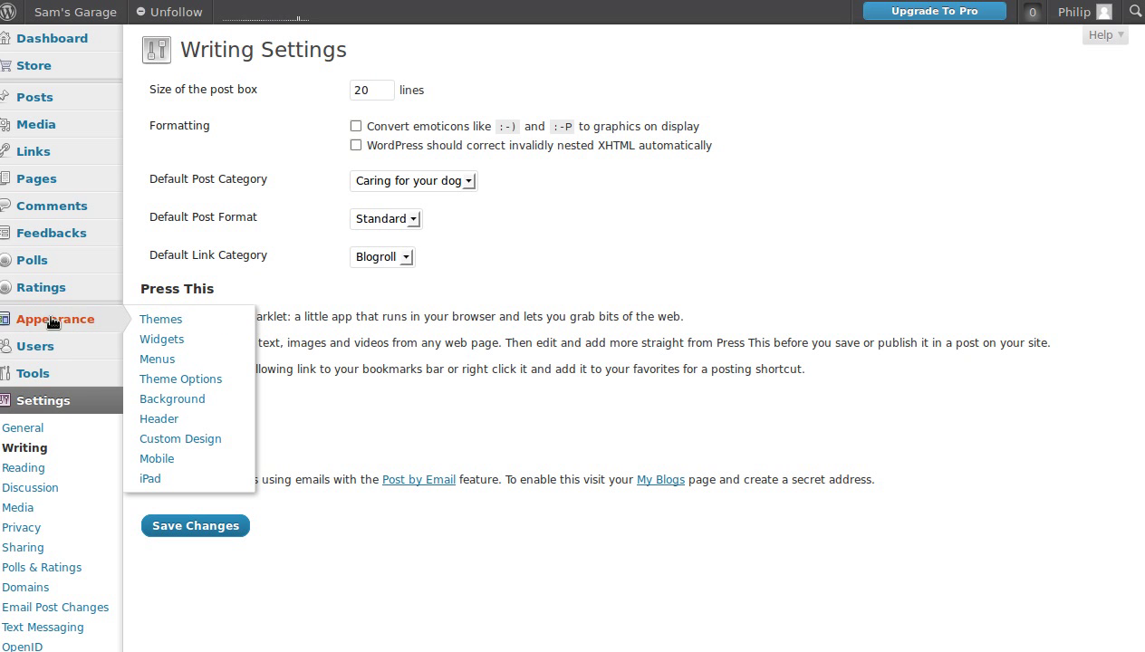
- Add the Categories widget to Main Sidebar and review the Recent Posts widget's post count
left_click(159, 341)
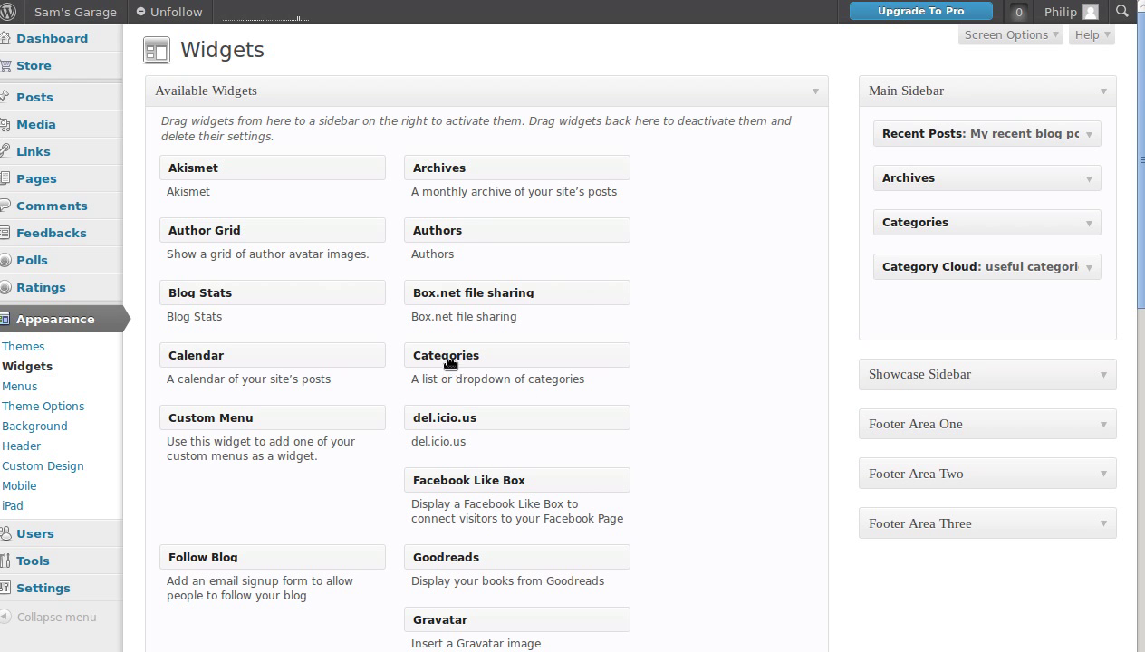
left_click_drag(450, 355, 439, 266)
left_click(1089, 135)
double_click(1036, 216)
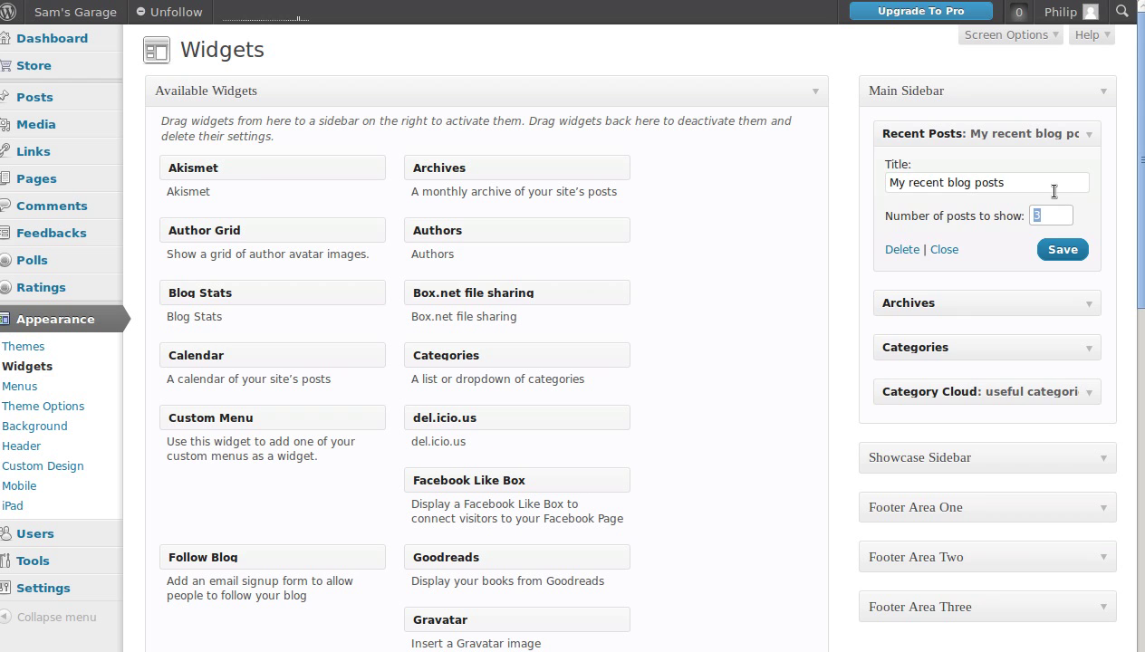
left_click(1089, 138)
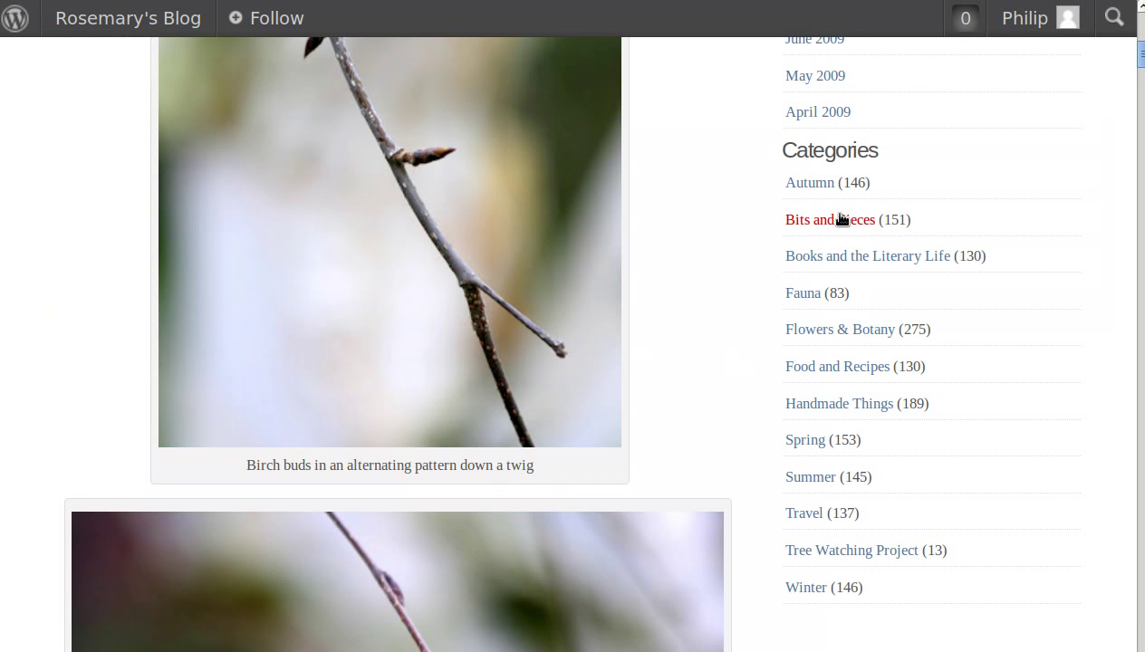
scroll(920, 335, "up", 10)
scroll(894, 336, "up", 6)
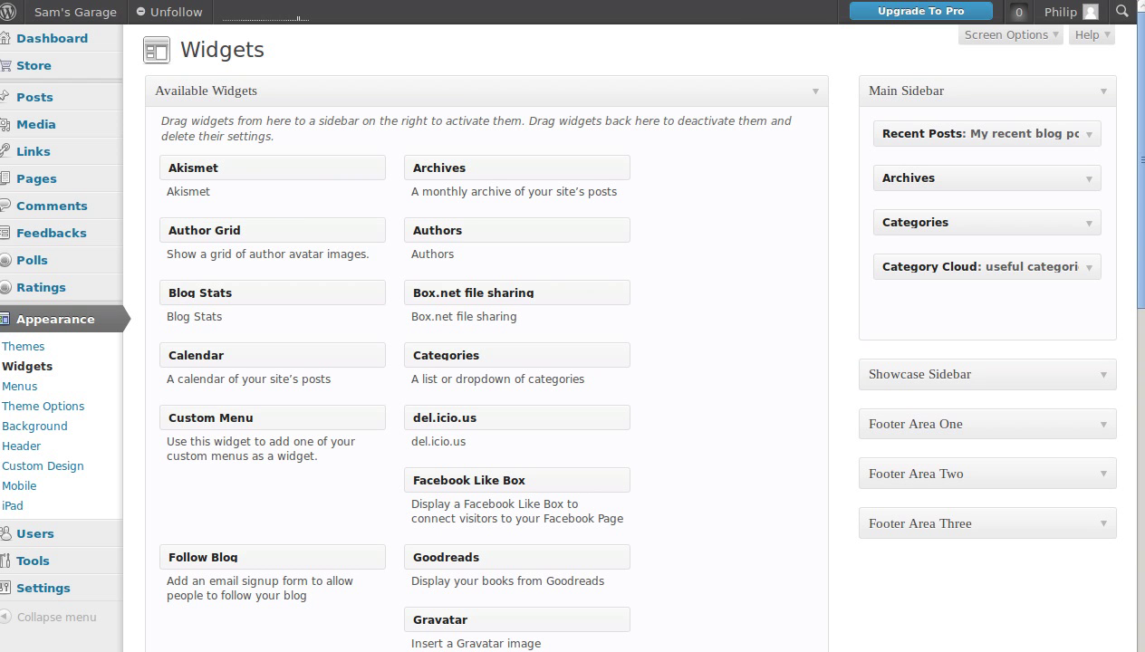
right_click(91, 12)
- Open the Sam's Garage home page in a new tab and scroll down its sidebar
left_click(121, 27)
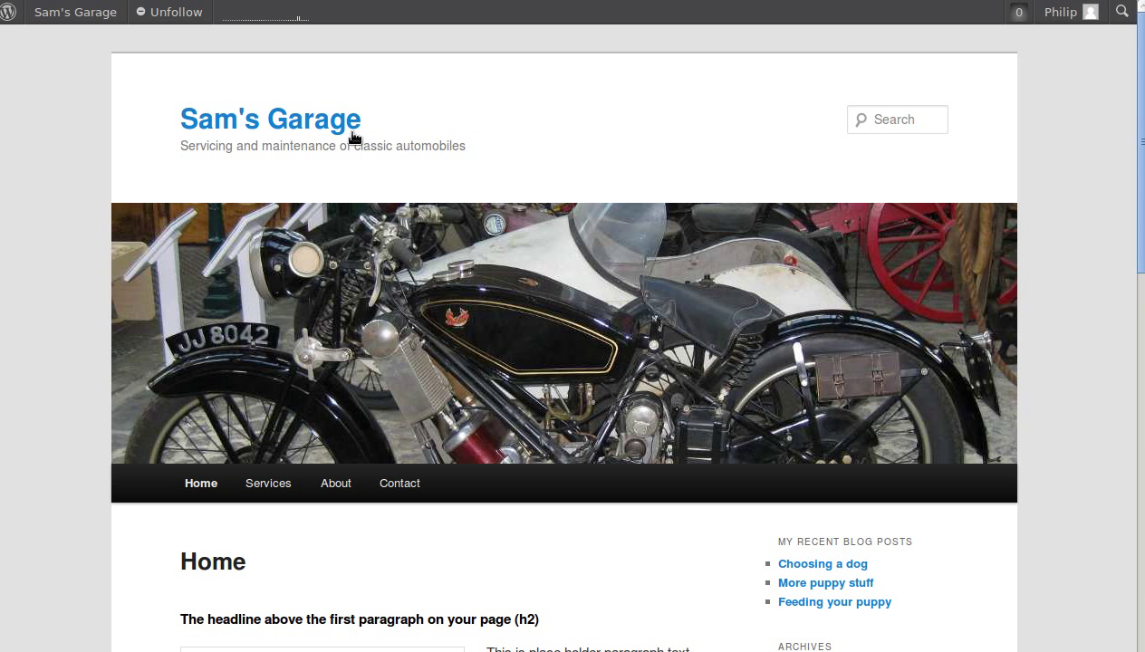
scroll(357, 141, "down", 6)
scroll(668, 289, "down", 3)
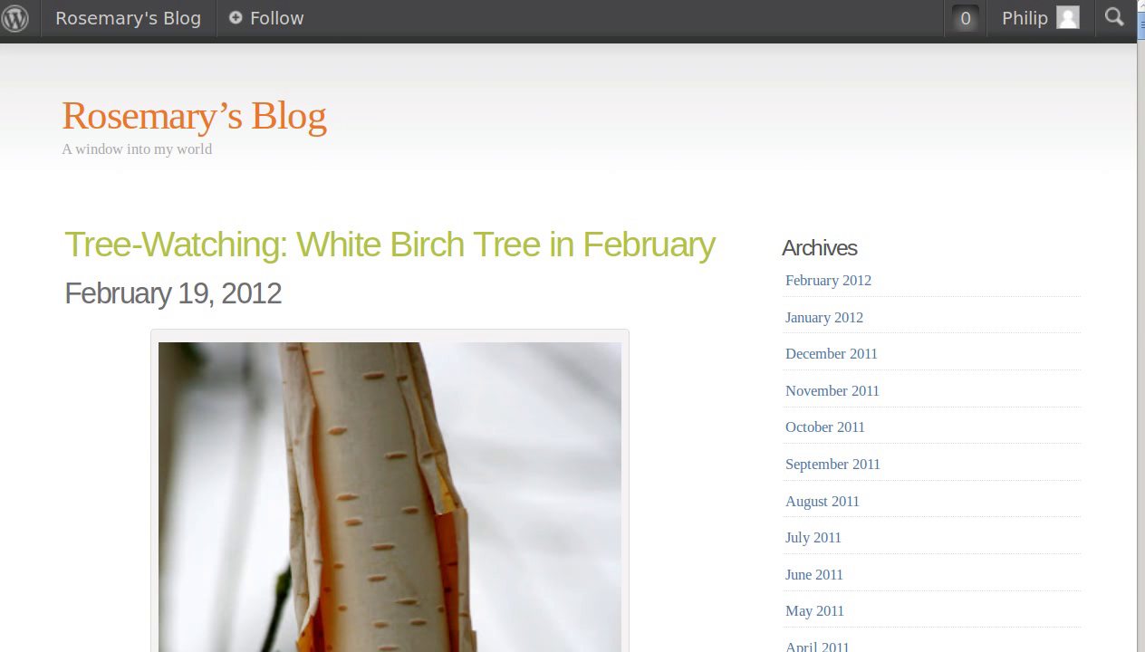
- Scroll Rosemary's Blog sidebar to review Archives back to April 2009 and Categories Autumn through Winter
scroll(1040, 472, "down", 15)
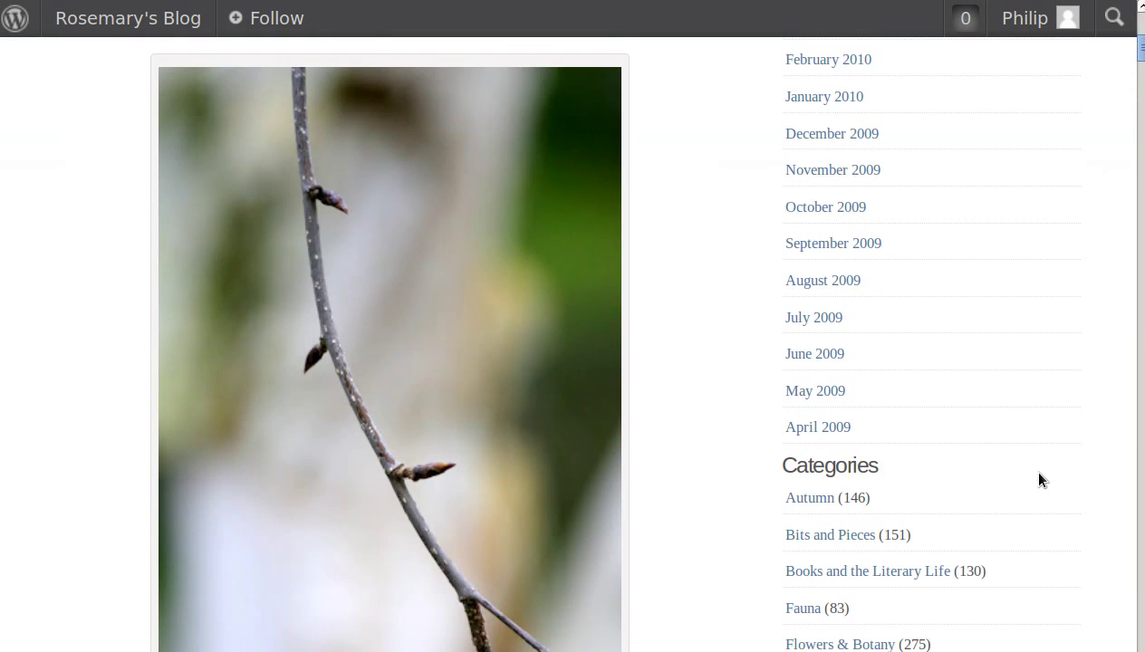
scroll(1040, 480, "down", 3)
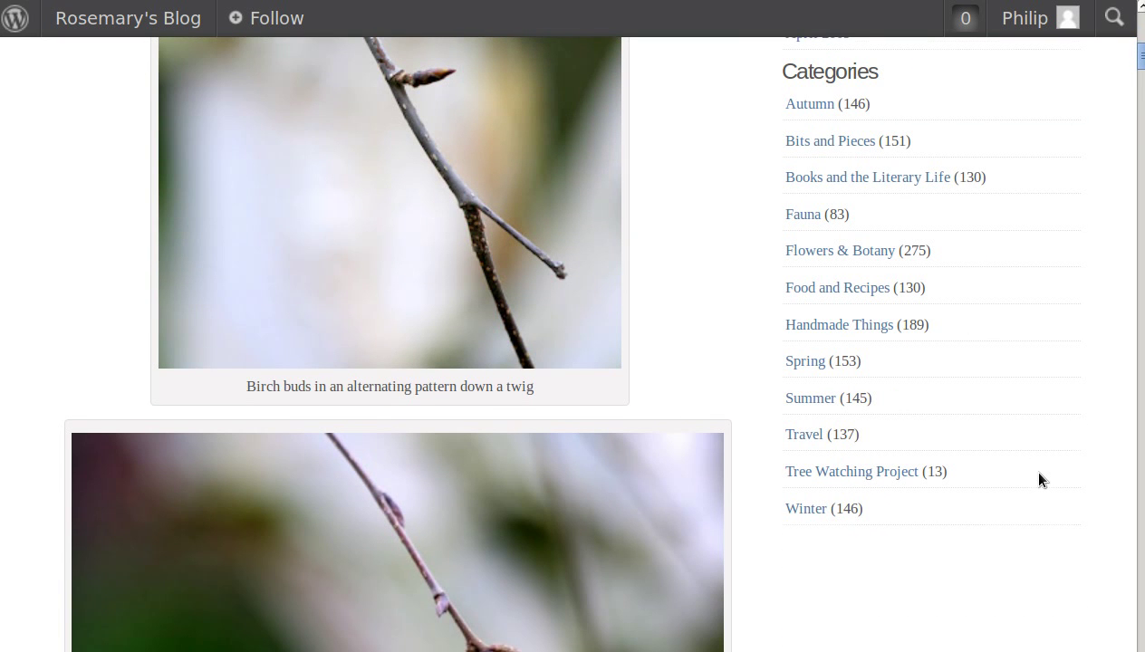
scroll(1039, 480, "down", 20)
scroll(1040, 480, "down", 20)
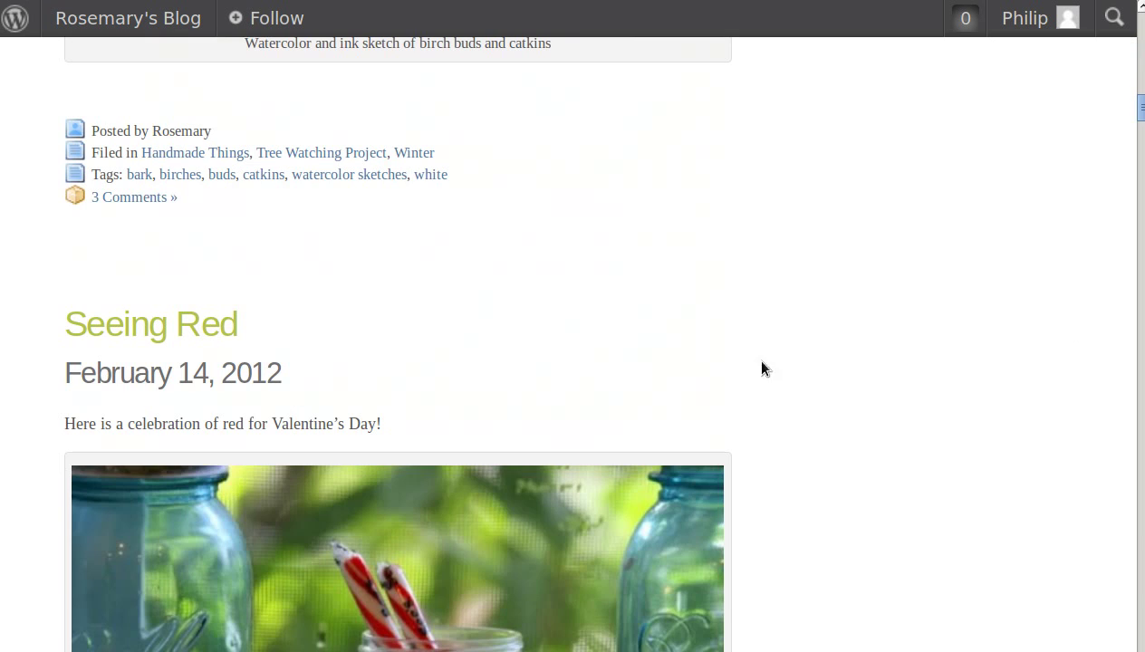